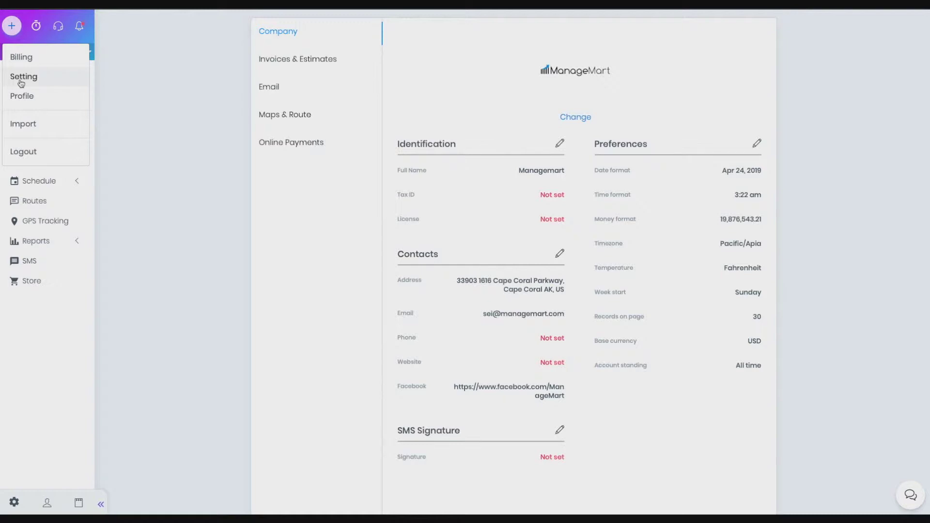
Open the company settings and review the full name, tax ID and license fields in the Identification form.
click(21, 82)
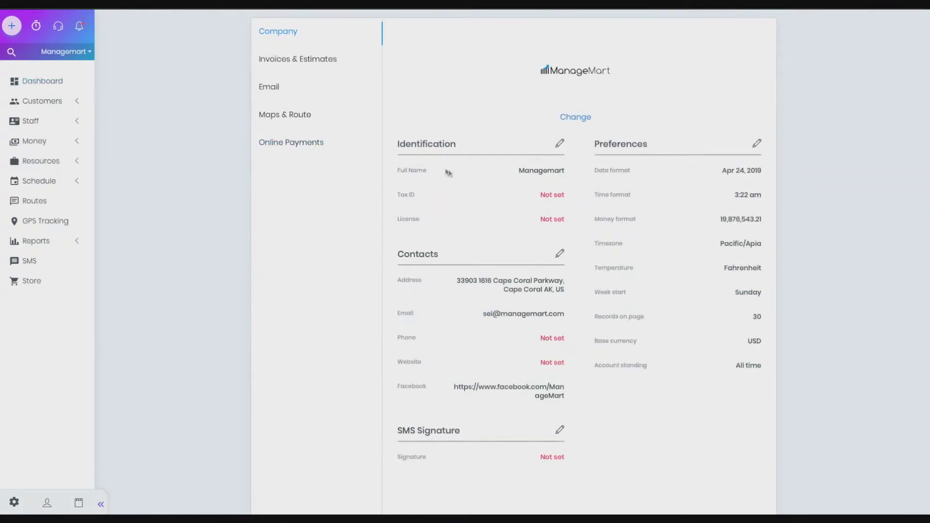
scroll(451, 174, down, 1)
scroll(451, 175, up, 1)
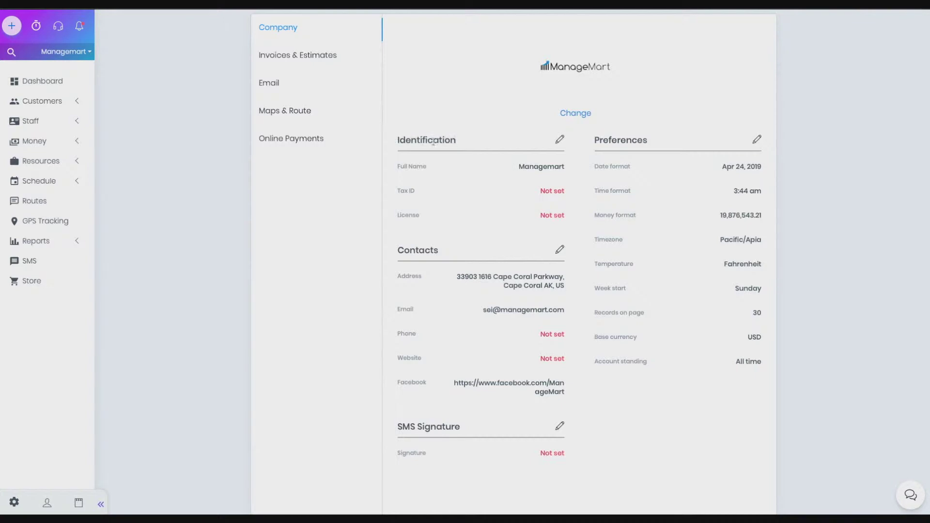
click(559, 140)
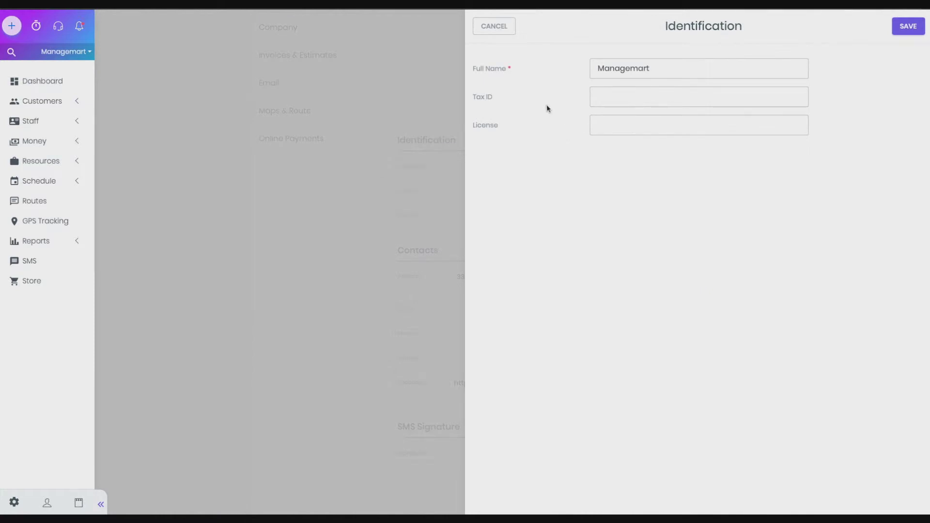
drag(520, 69, 472, 71)
drag(521, 95, 472, 97)
drag(510, 126, 472, 126)
click(499, 142)
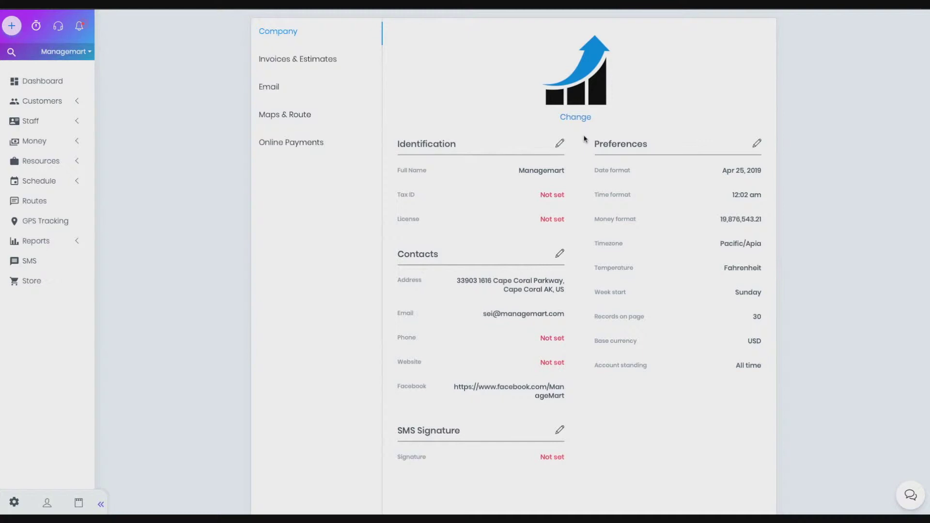
Open the company contacts for editing and examine the email field and the phone country code options.
click(560, 253)
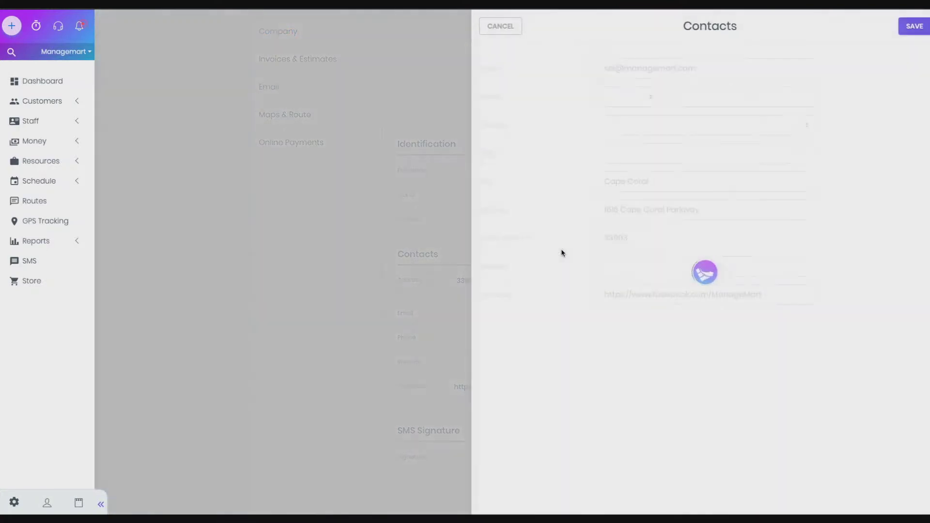
drag(498, 69, 473, 69)
click(503, 73)
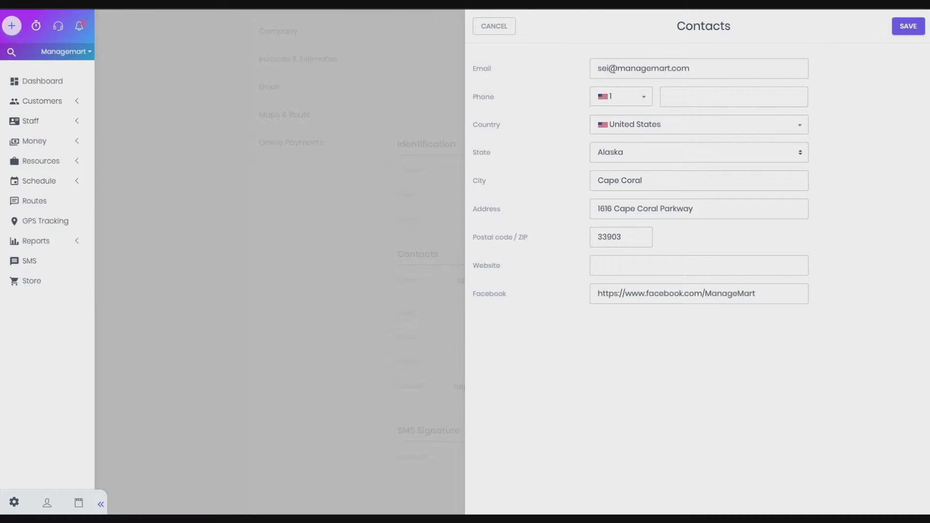
click(613, 98)
scroll(614, 146, down, 3)
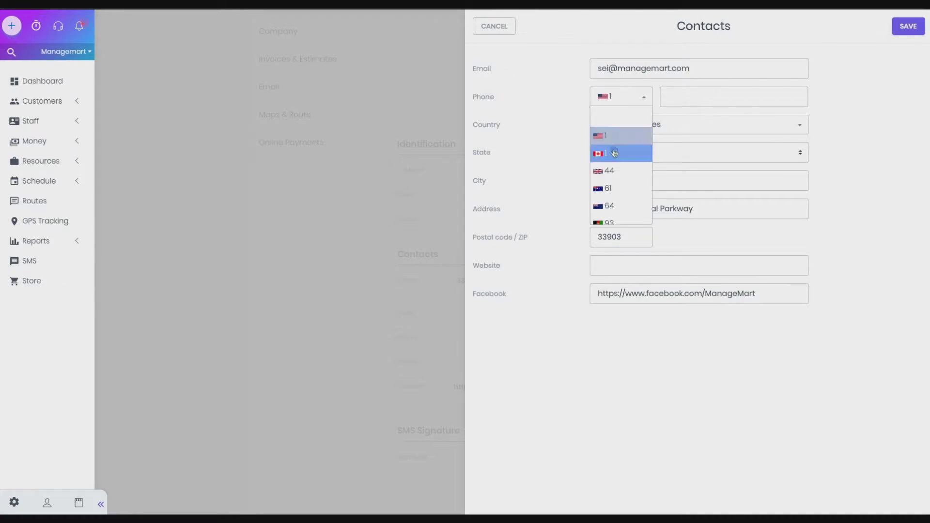
scroll(615, 157, up, 4)
click(556, 124)
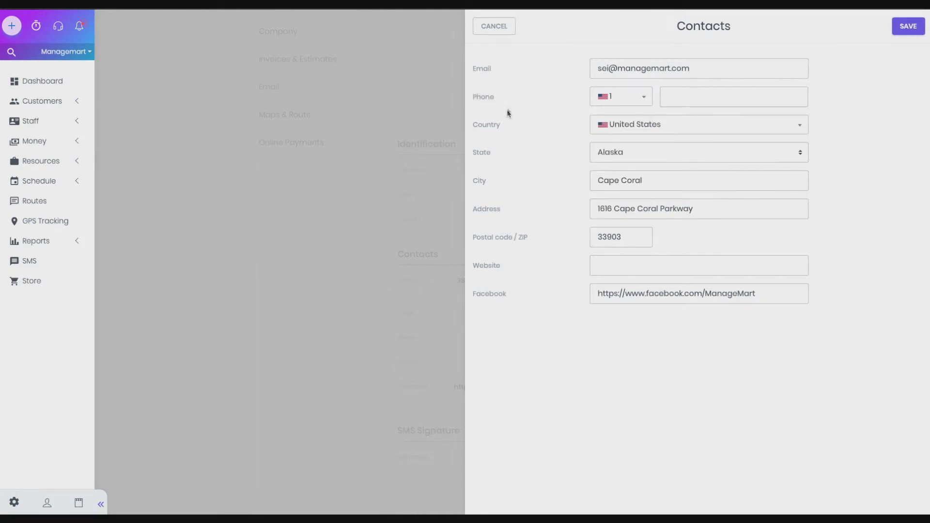
Go over the country, state and Facebook fields of the company contacts and save the form.
drag(507, 124, 473, 124)
click(522, 129)
drag(488, 152, 475, 153)
click(498, 153)
drag(510, 294, 473, 294)
click(504, 293)
click(909, 27)
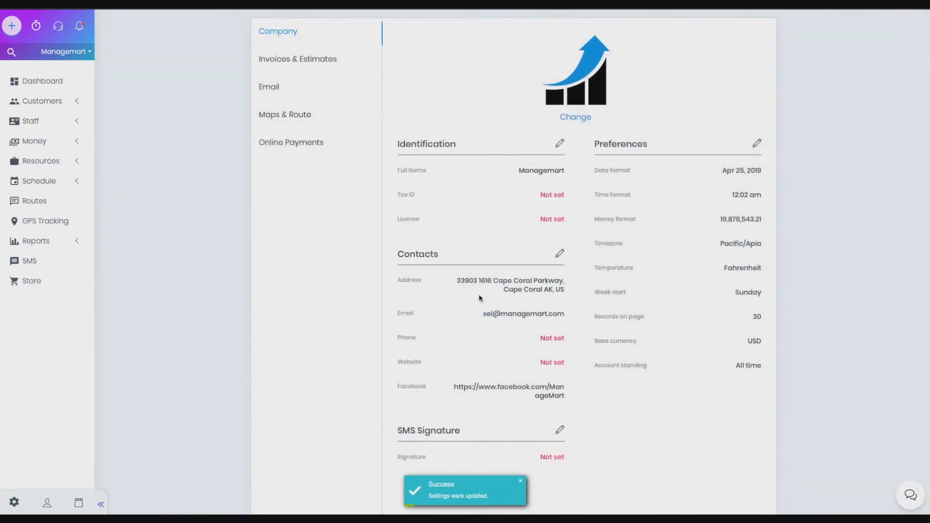
Set the company's SMS signature to Managemart.com and save it.
drag(460, 434, 399, 433)
click(437, 430)
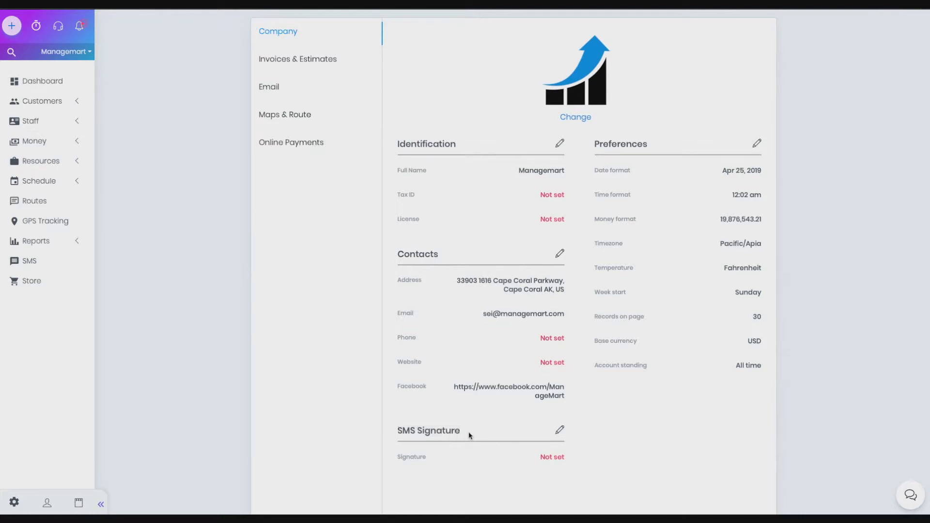
click(556, 432)
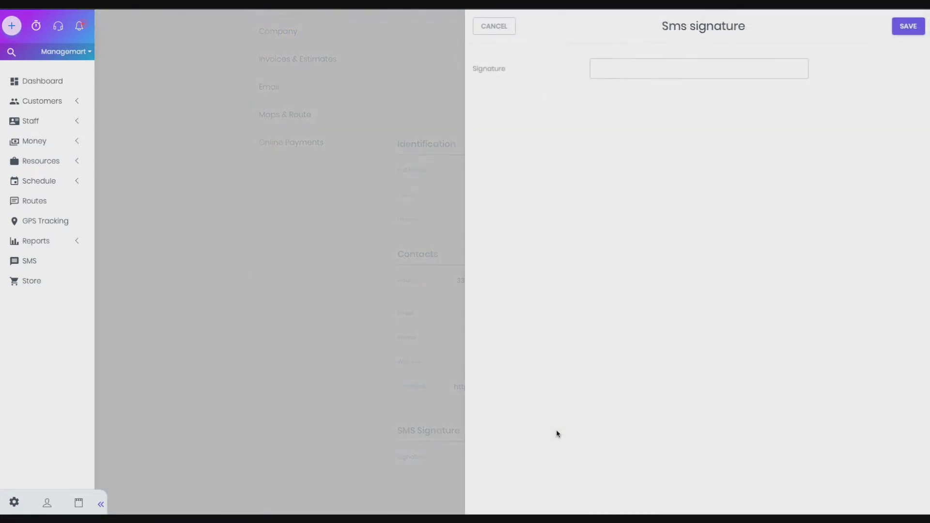
click(621, 72)
text(Managemart.com)
click(898, 33)
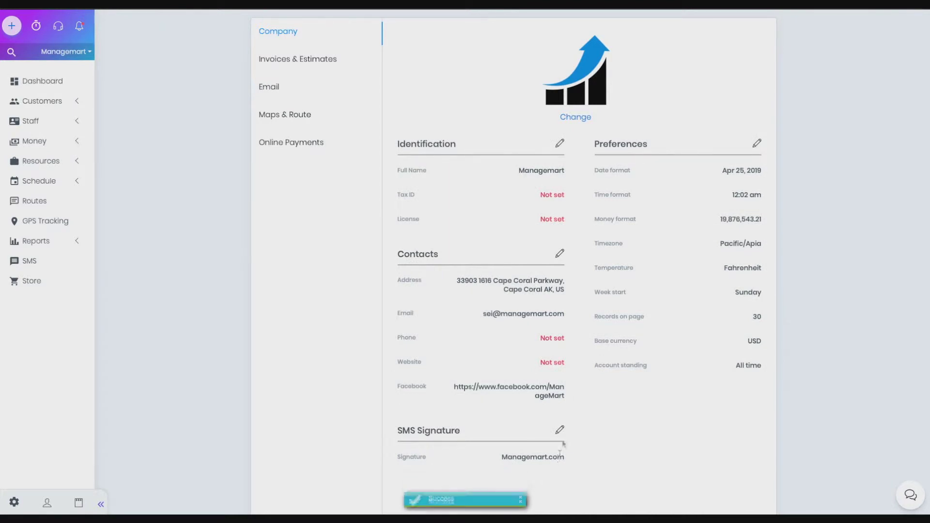
Edit the company preferences to use the 25-Apr-2019 date format and the 24-hour time format.
click(755, 143)
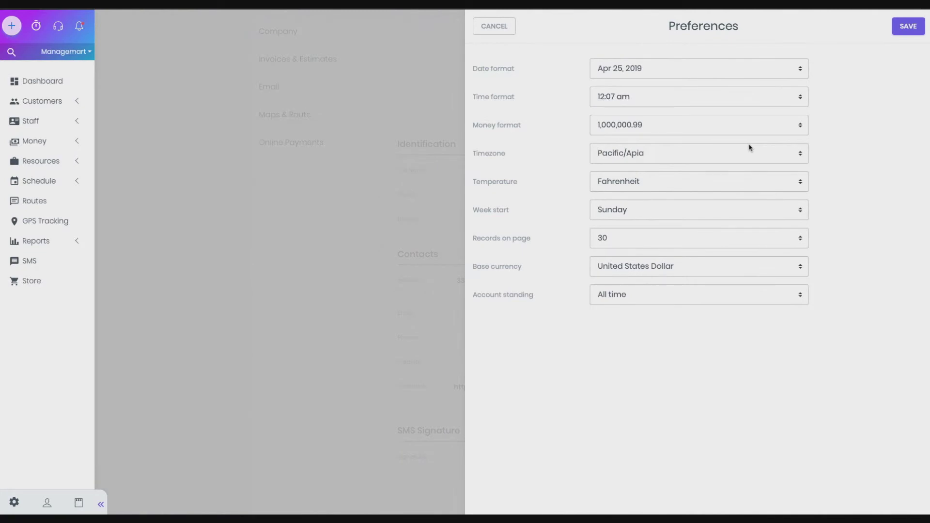
drag(516, 70, 489, 70)
click(683, 71)
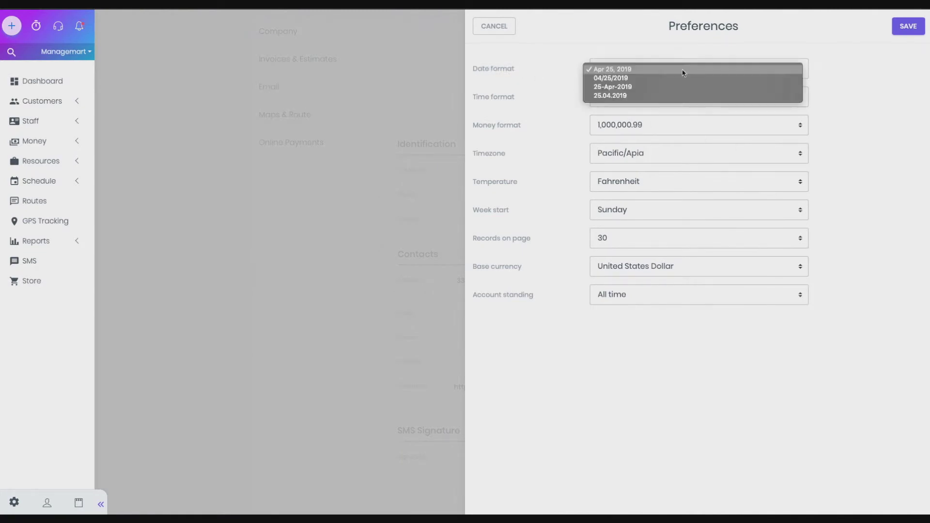
click(635, 87)
click(619, 99)
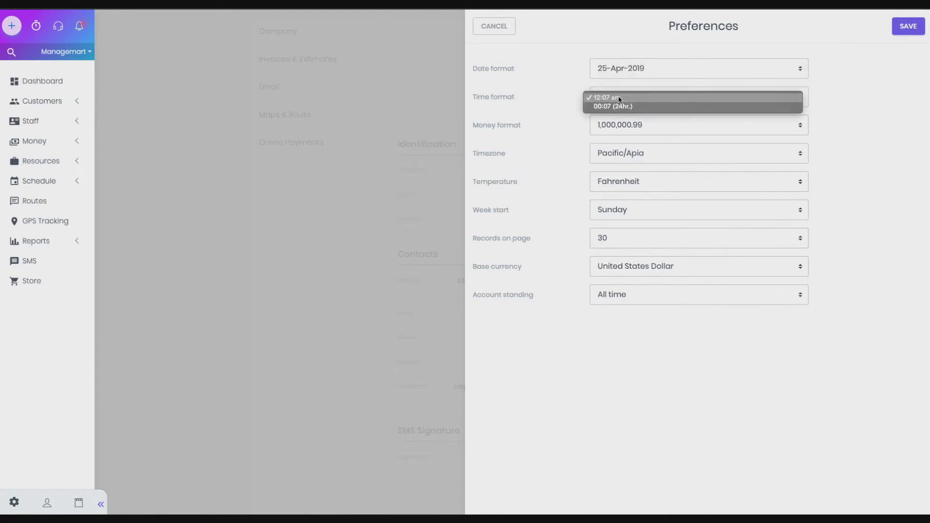
click(615, 105)
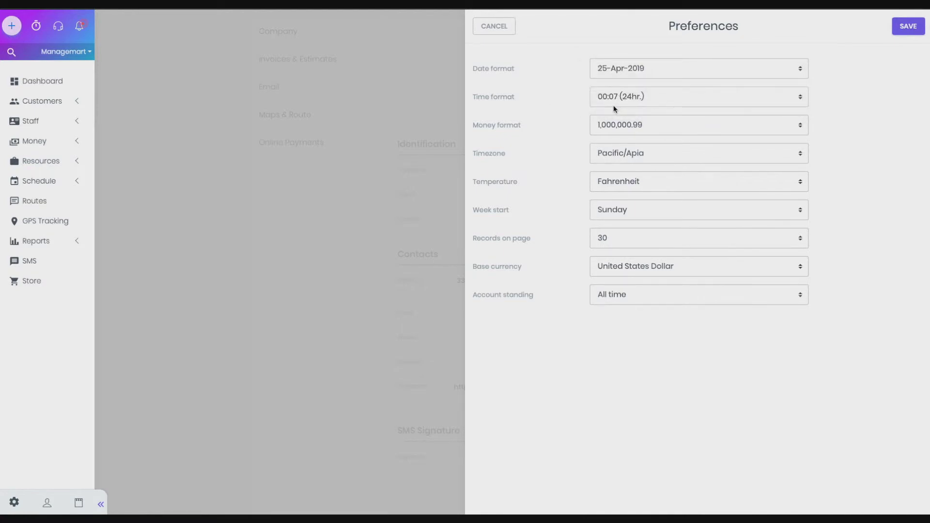
Set the money format to 1.000.000,99 and look through the available time zones.
click(615, 127)
click(612, 138)
click(609, 154)
scroll(614, 152, up, 10)
scroll(615, 151, up, 3)
click(529, 150)
Check the temperature unit options, choosing Fahrenheit, and look at the week start options.
drag(522, 182, 473, 182)
click(535, 180)
click(608, 181)
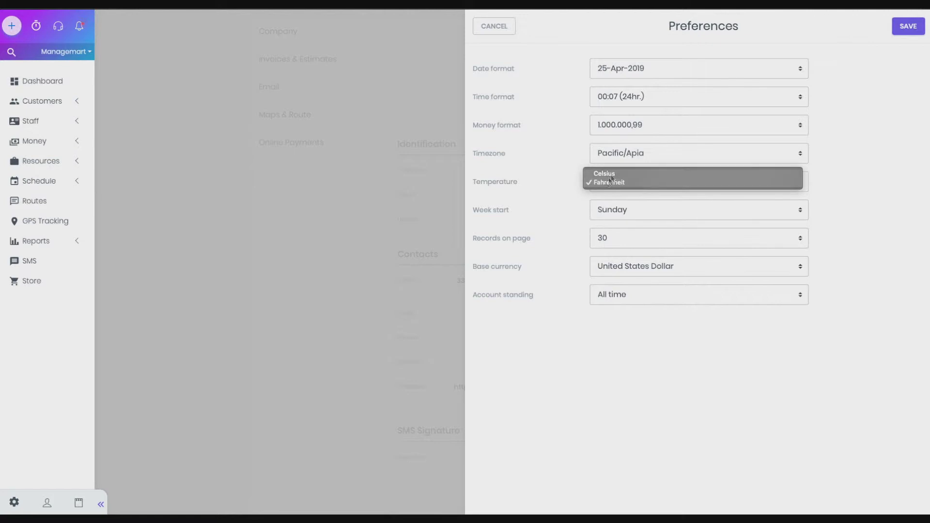
click(605, 182)
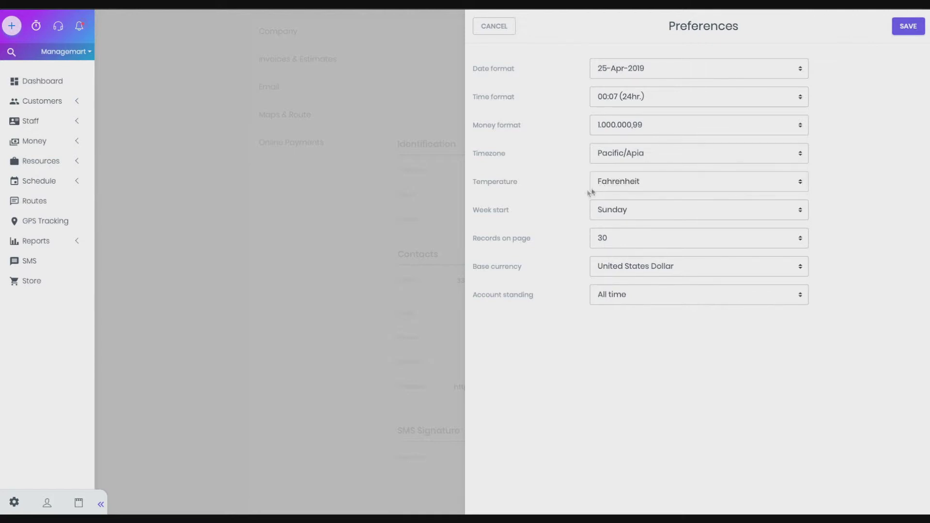
drag(544, 210, 473, 209)
click(561, 213)
click(620, 208)
click(567, 214)
Set the number of records on page to 40.
drag(536, 236, 473, 238)
click(554, 234)
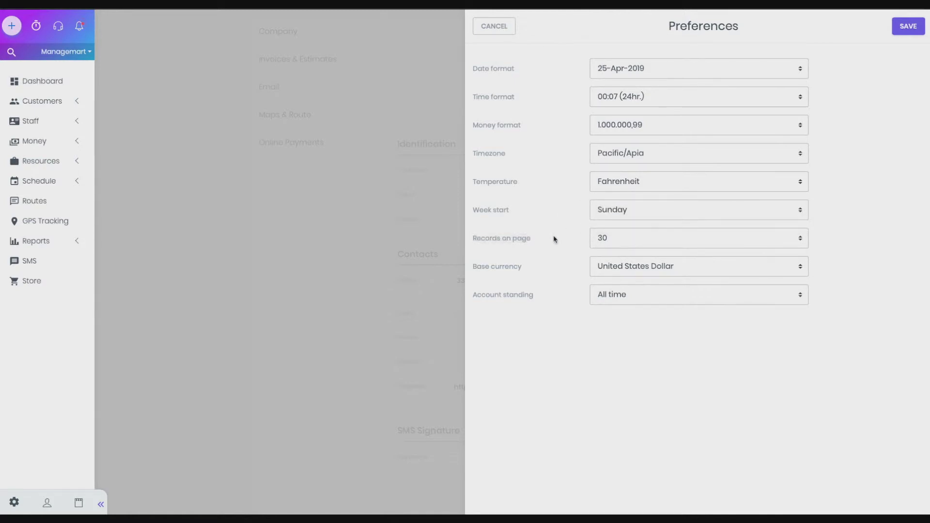
click(594, 239)
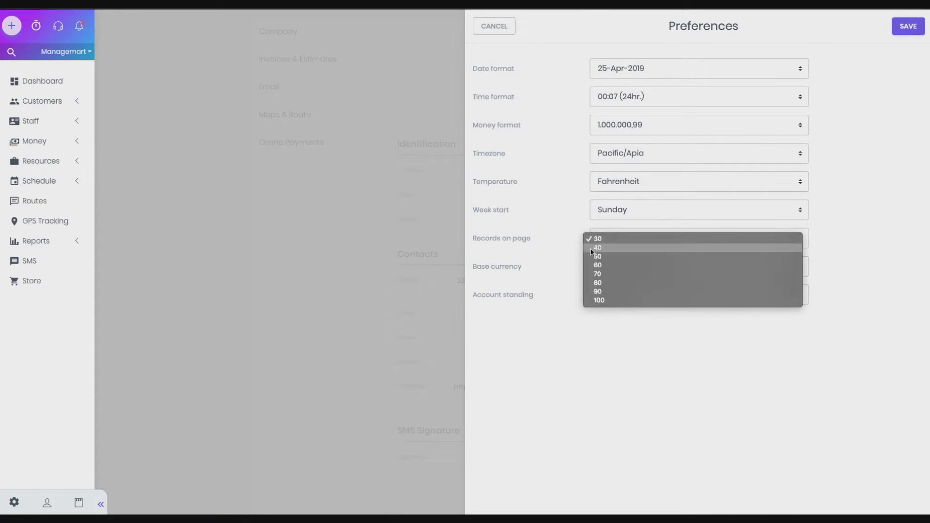
click(592, 249)
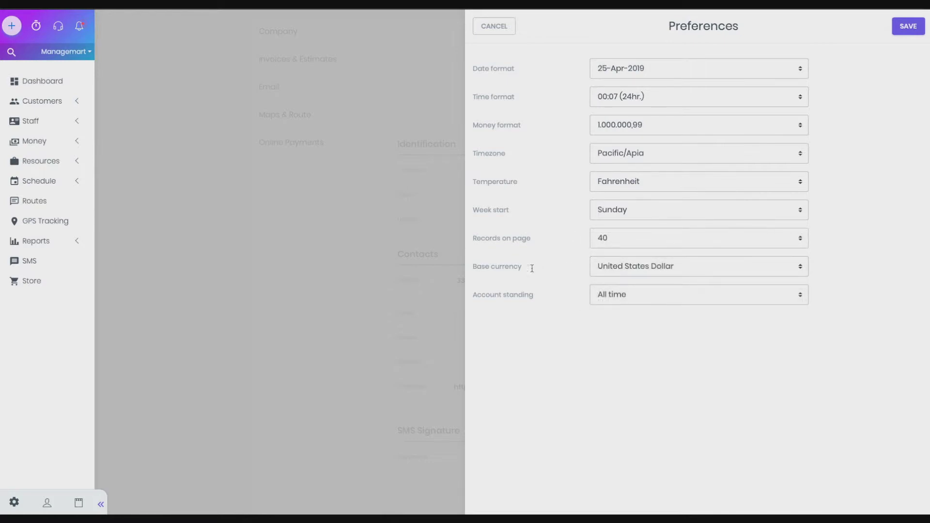
Choose United States Dollar as base currency and All time as account standing, and save the preferences.
drag(535, 269, 473, 267)
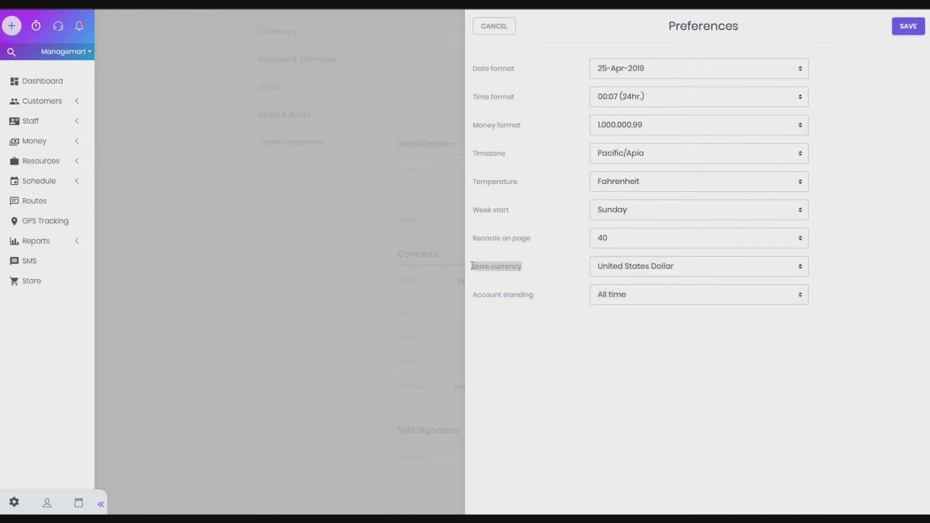
click(532, 268)
click(600, 268)
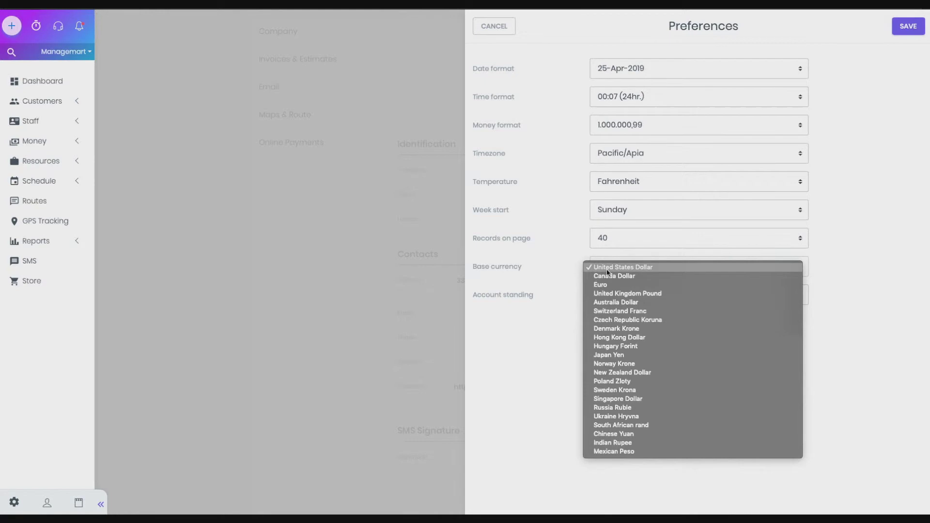
click(606, 268)
drag(555, 295, 473, 296)
click(620, 295)
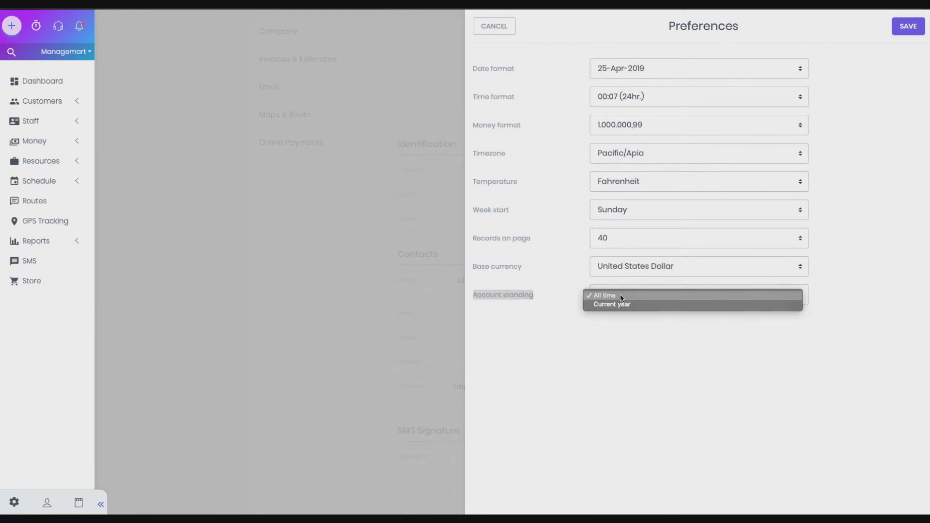
click(620, 296)
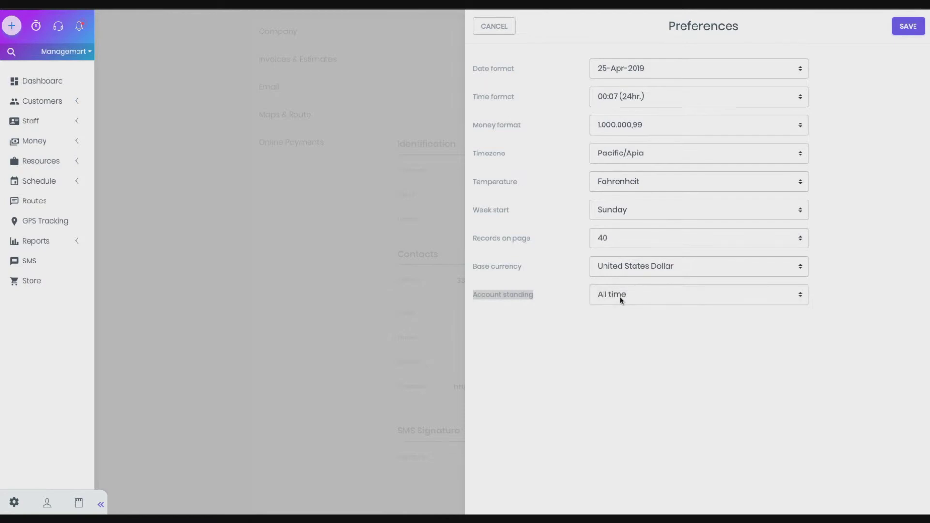
click(904, 34)
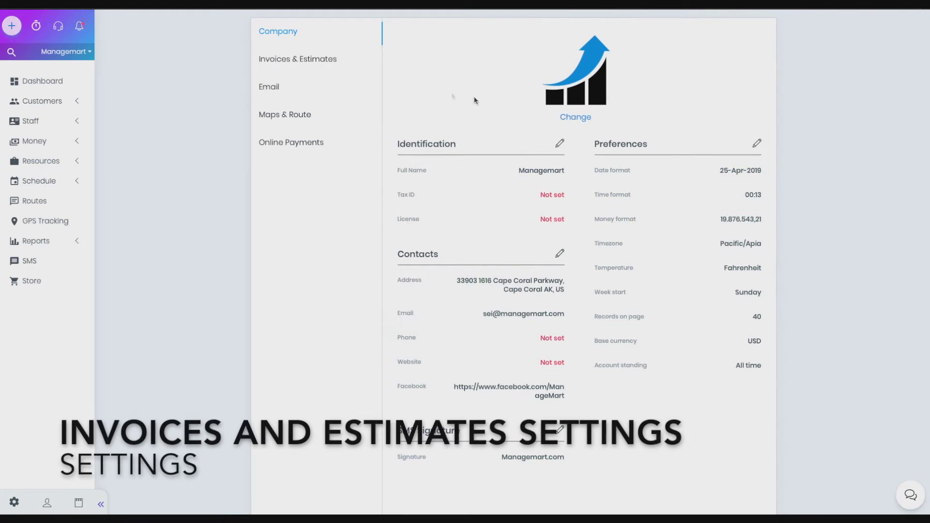
In the Invoices & Estimates settings, enable Transfer Terms and Transfer Notes for estimates to invoices and save.
click(328, 71)
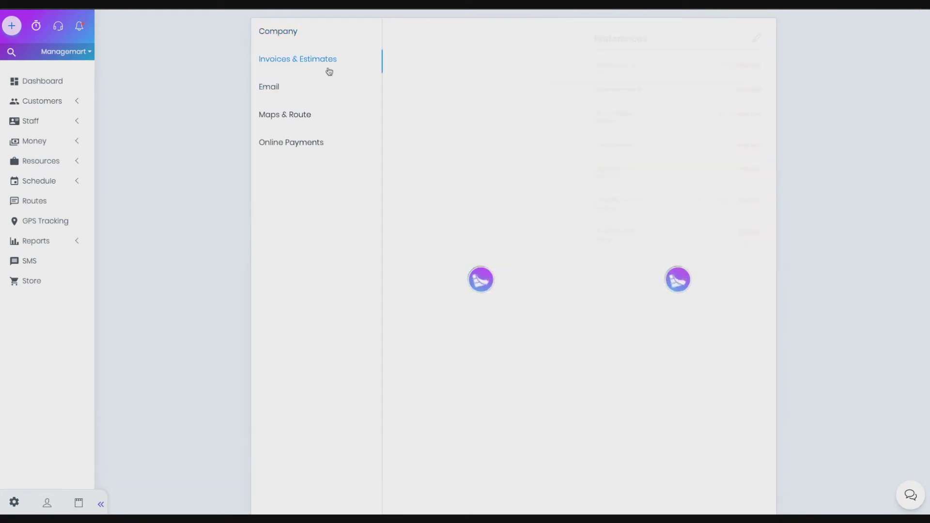
drag(501, 43, 395, 43)
click(397, 41)
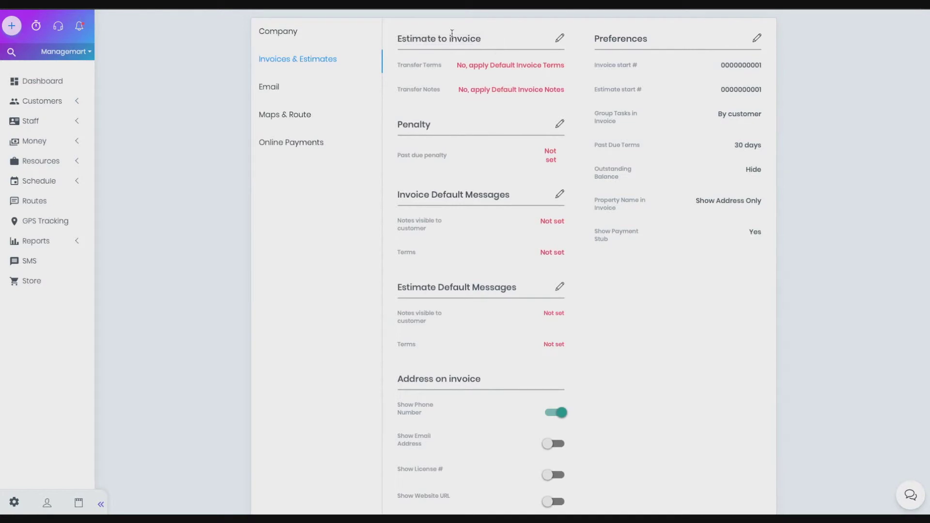
click(558, 37)
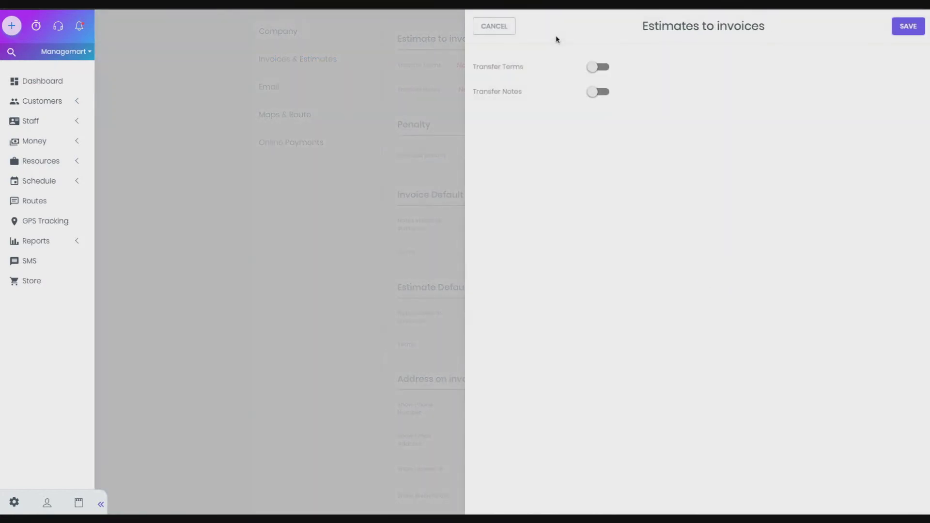
drag(526, 66, 473, 68)
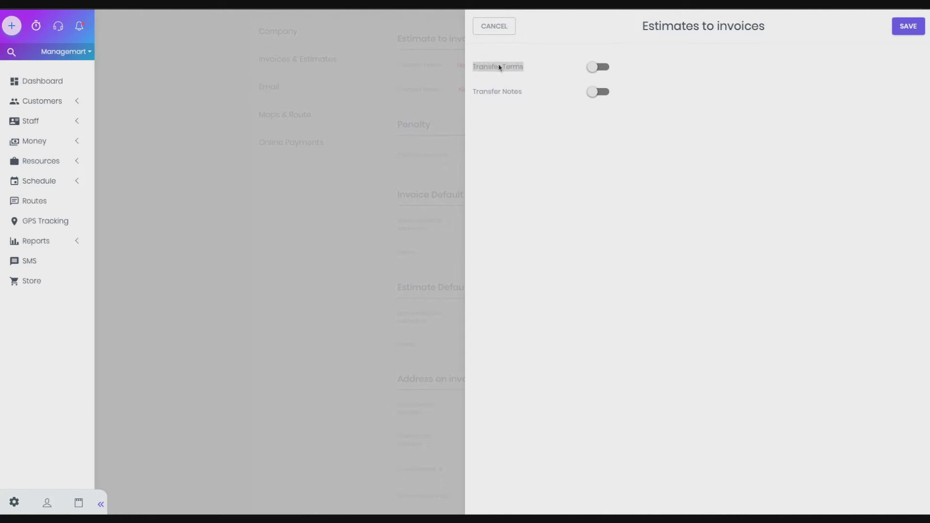
click(531, 66)
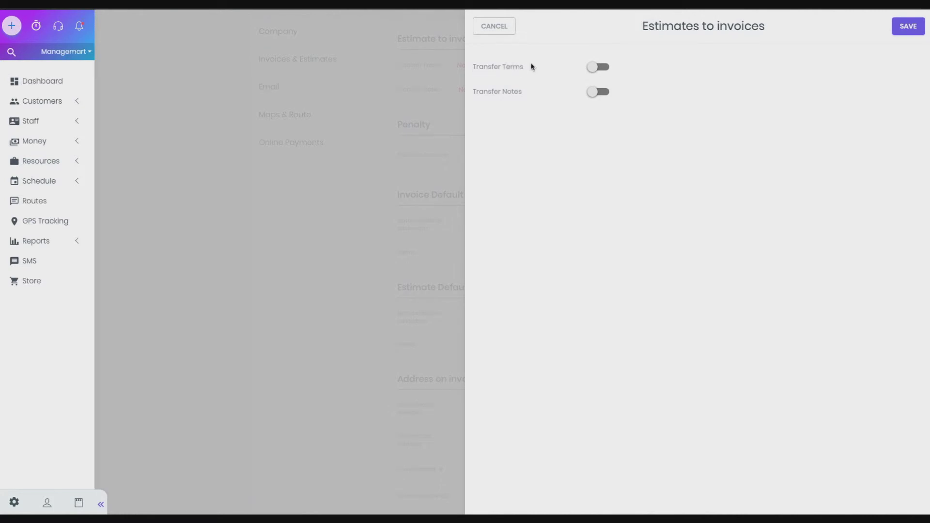
click(591, 68)
drag(526, 92, 473, 92)
click(530, 93)
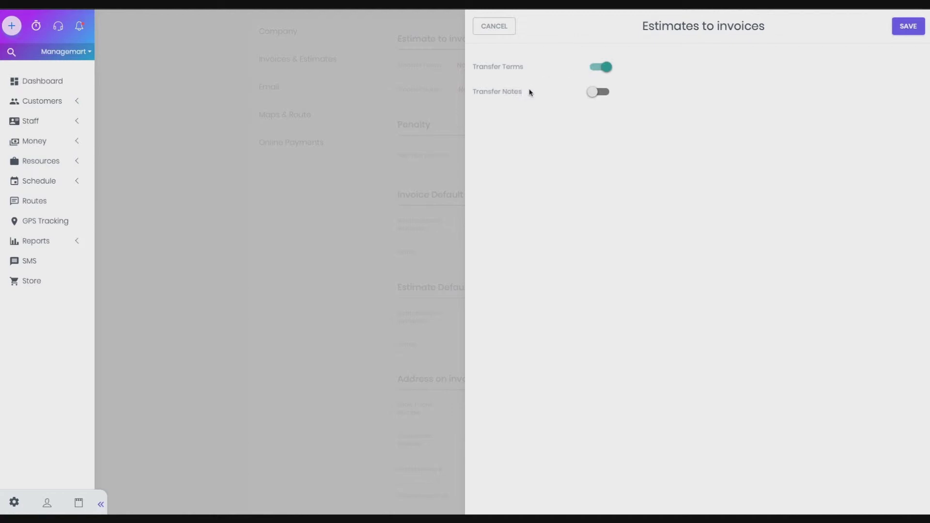
click(597, 93)
click(908, 28)
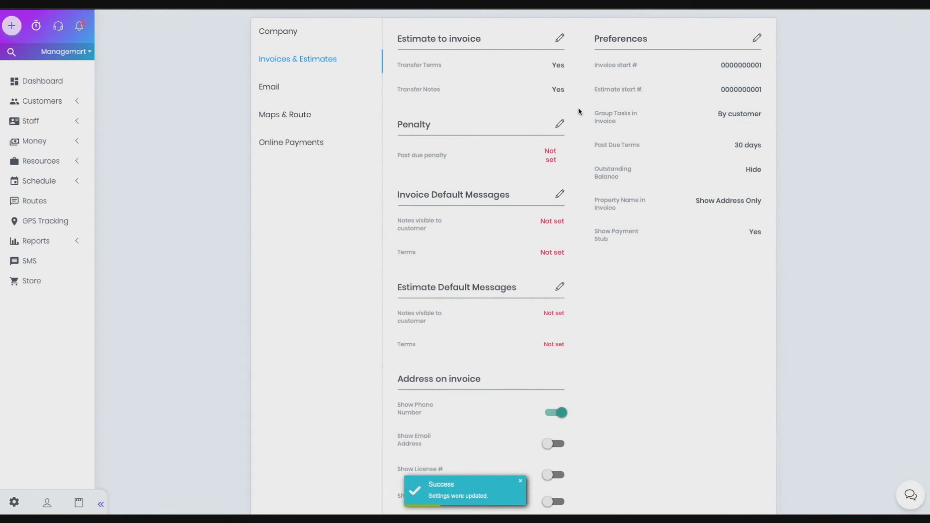
Open the Past due penalty settings and enable the penalty.
click(560, 125)
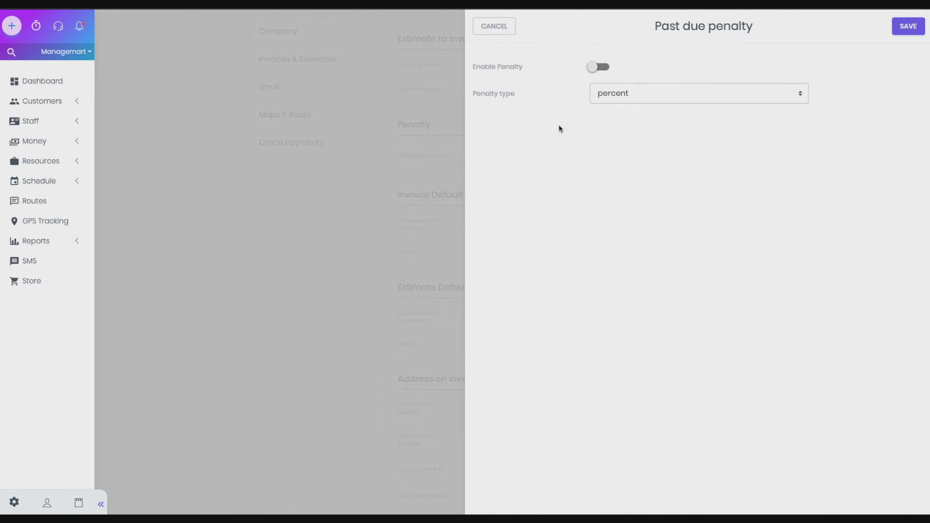
drag(524, 67, 473, 67)
click(535, 66)
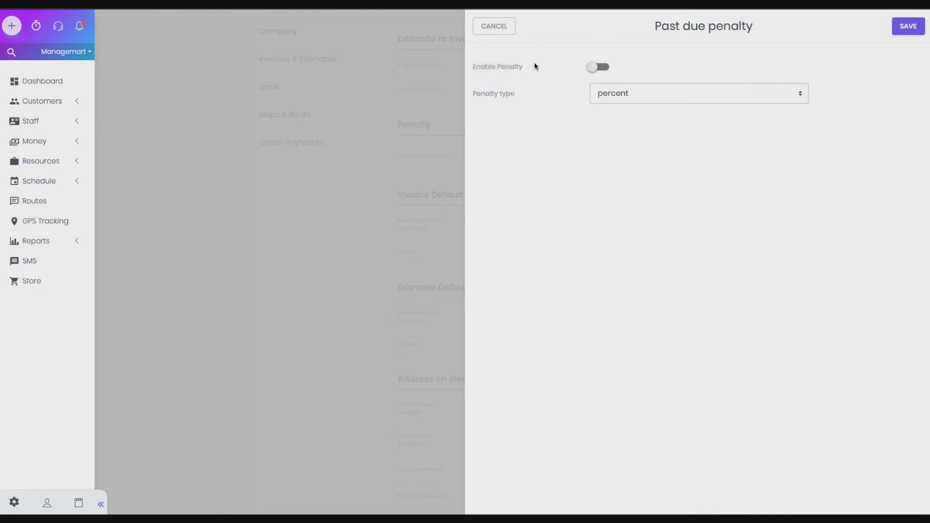
click(591, 67)
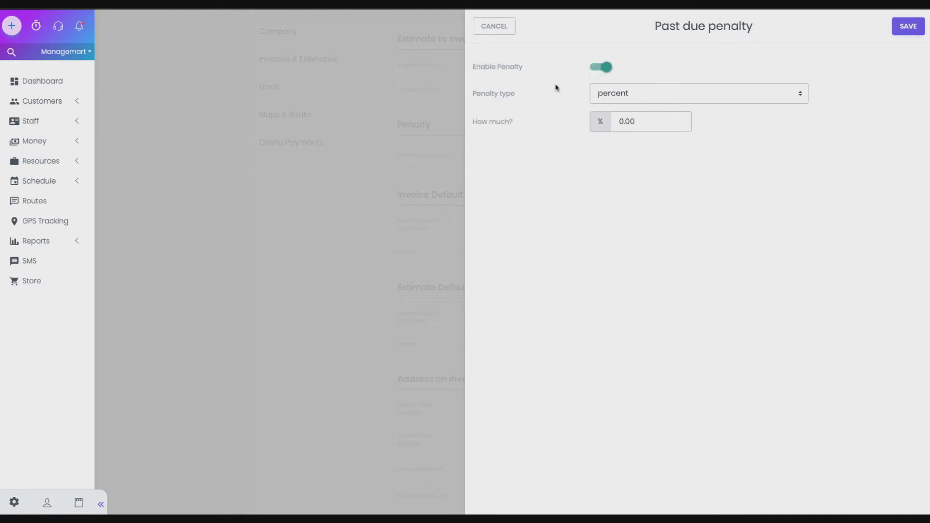
Set the penalty type to fixed with an amount of 100.00 USD.
click(629, 94)
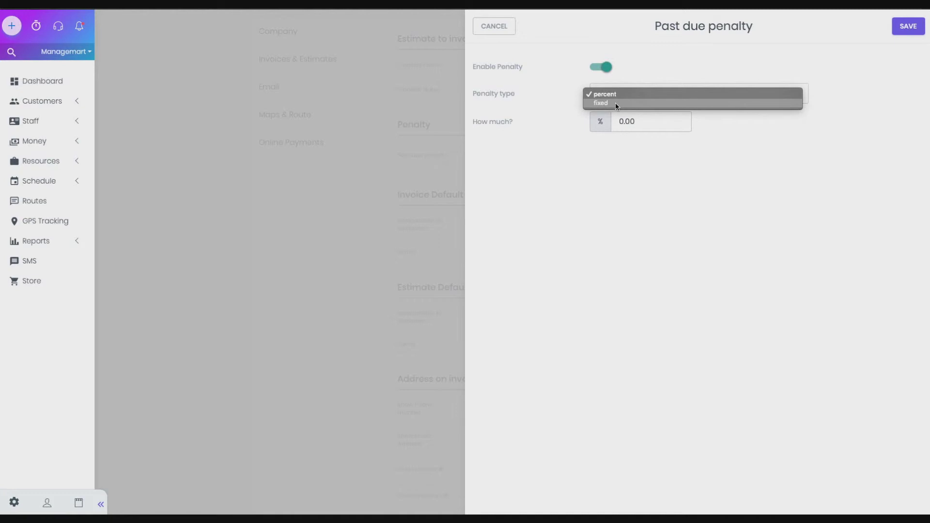
click(615, 103)
click(632, 120)
text(10)
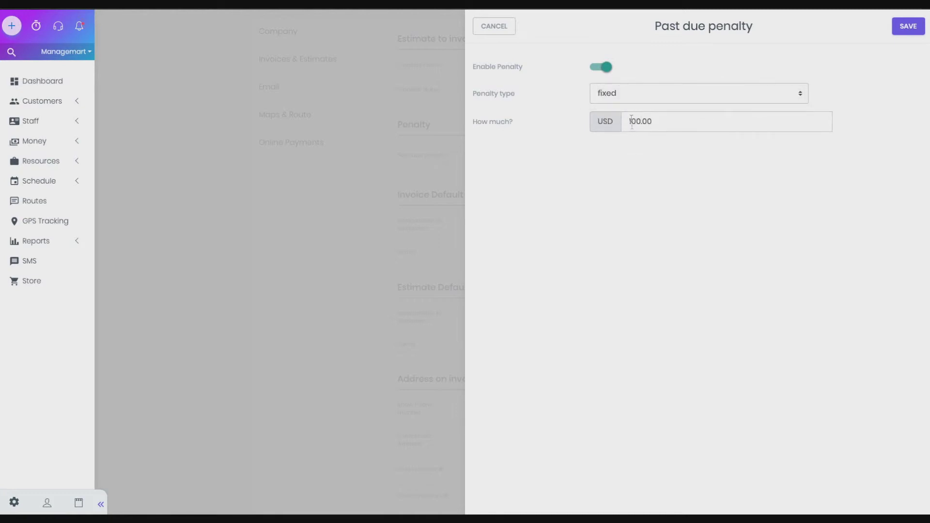
Set the penalty type to percent with an amount of 10.00 % and save the penalty settings.
click(632, 92)
click(632, 83)
click(626, 116)
text(1)
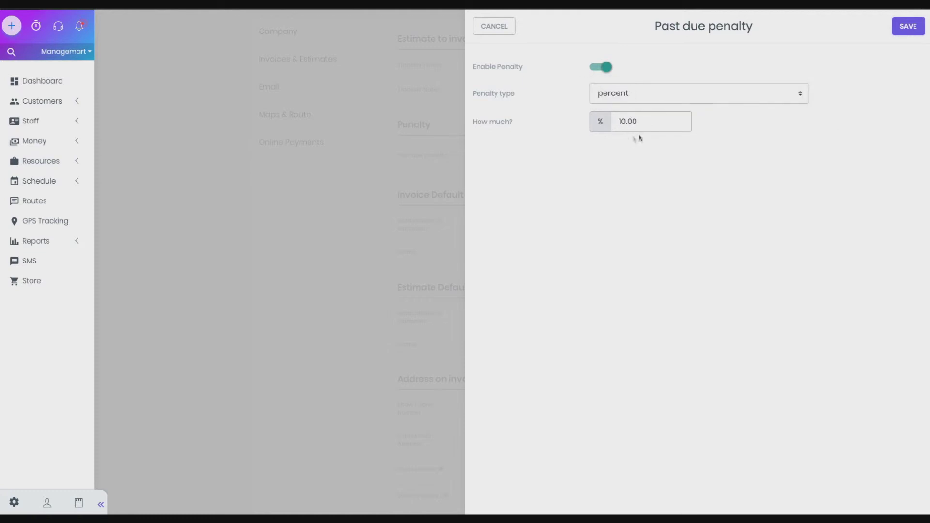
click(918, 33)
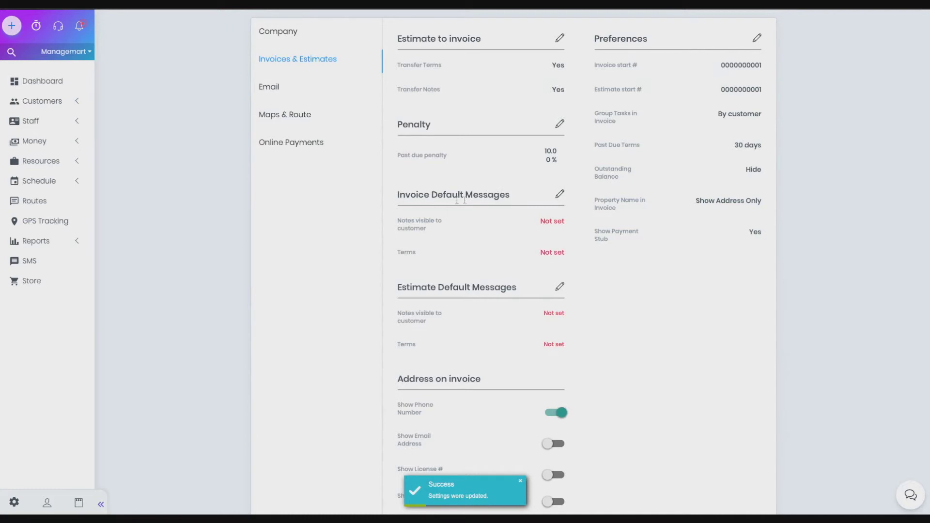
Enter "Default messages" as both the customer notes and the terms for the invoice default messages, and save.
click(559, 195)
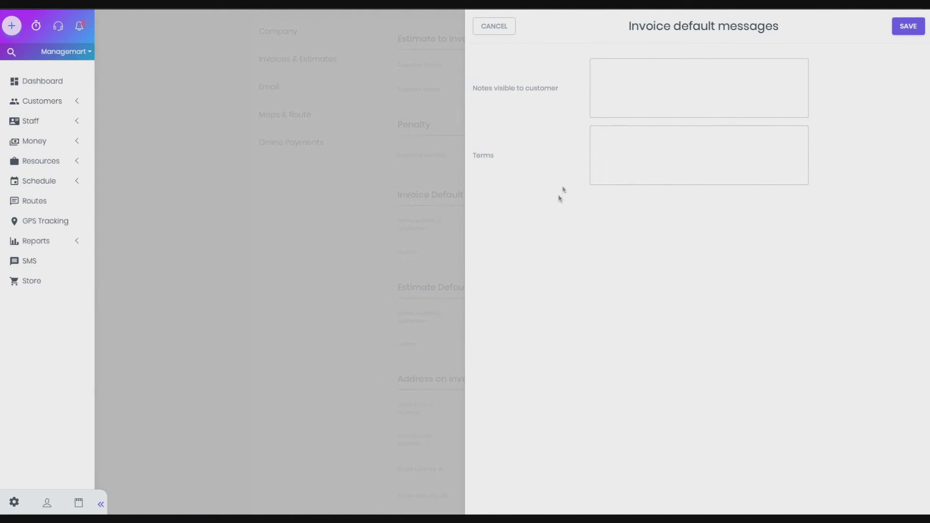
click(623, 90)
text(Default messages)
click(623, 136)
text(Defa)
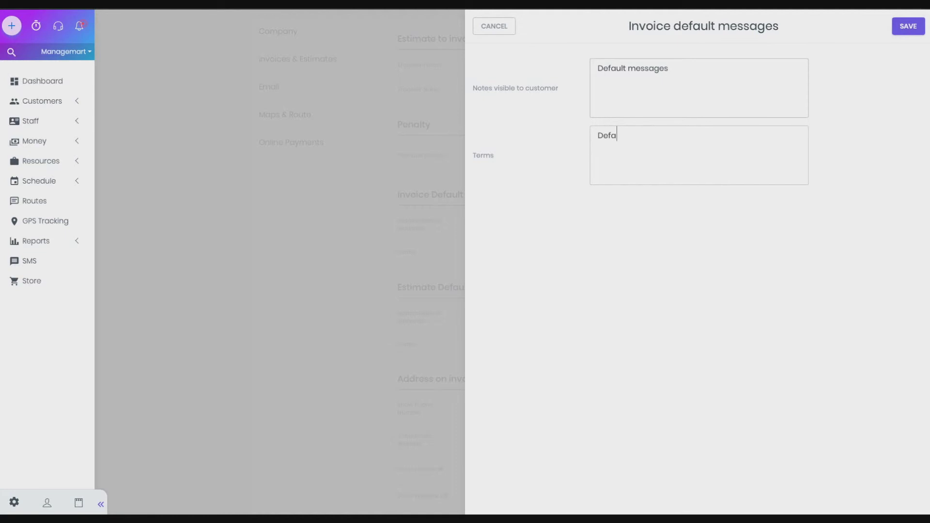
text(ult messages)
click(913, 26)
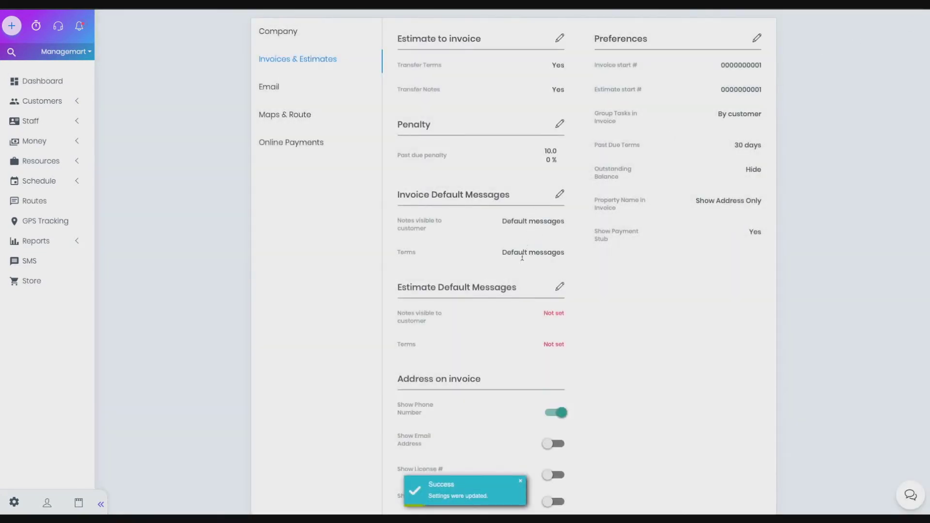
Enter "Estimate" as both the customer notes and the terms for the estimate default messages, and save.
drag(521, 289, 401, 287)
click(402, 288)
click(559, 288)
text(Estimate)
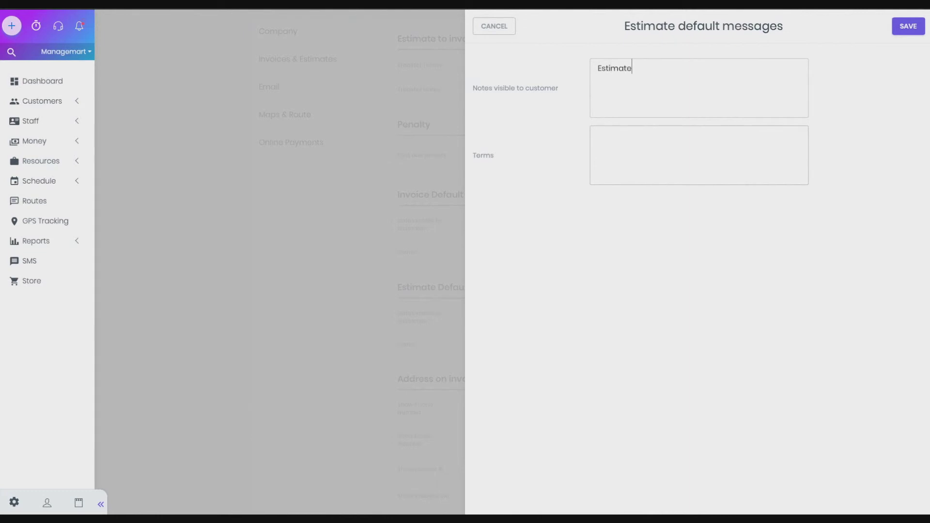
text(Estimate)
click(907, 28)
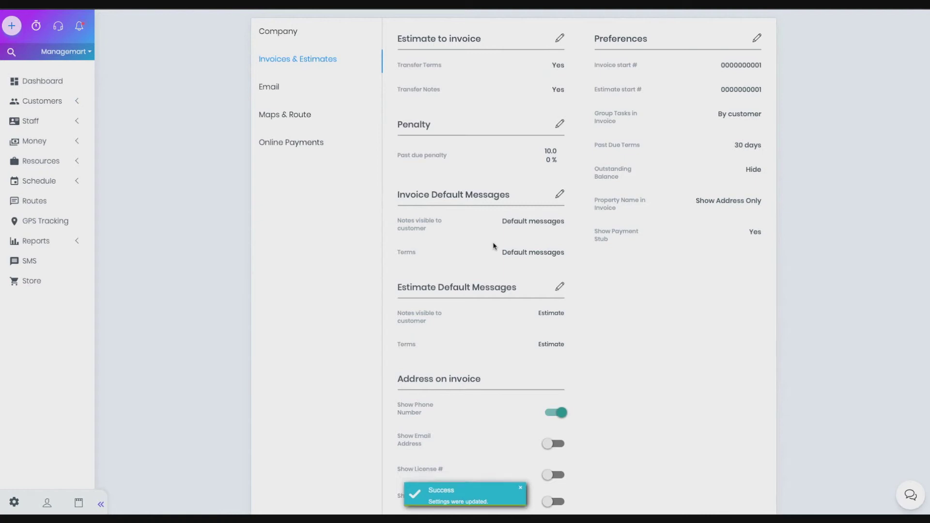
For the address on invoice, hide the phone number and show email address, license # and website URL; toggle the client area's Show statement.
scroll(494, 246, down, 2)
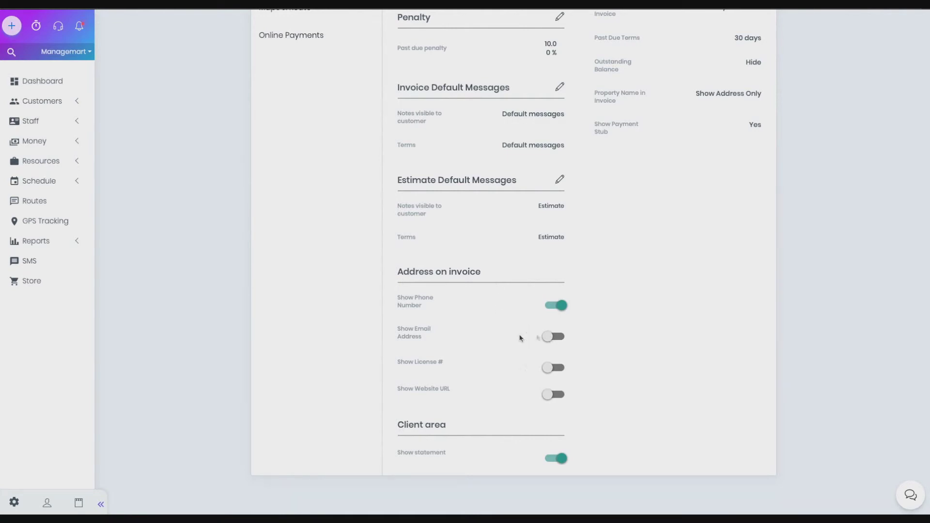
drag(429, 307, 393, 299)
click(548, 306)
click(548, 336)
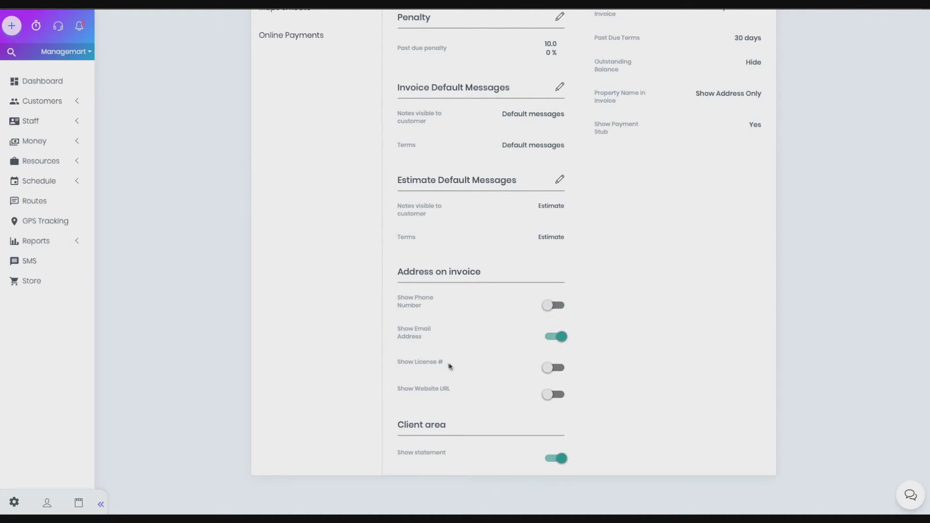
click(547, 369)
click(551, 395)
drag(475, 427, 398, 424)
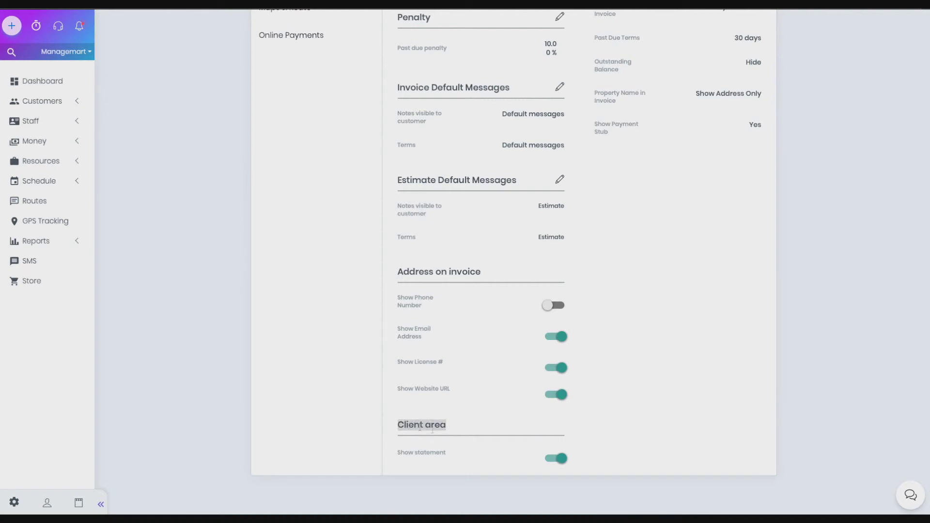
click(560, 462)
In the invoice and estimate Preferences, set both Invoice start # and Estimate start # to 1.
scroll(560, 461, up, 3)
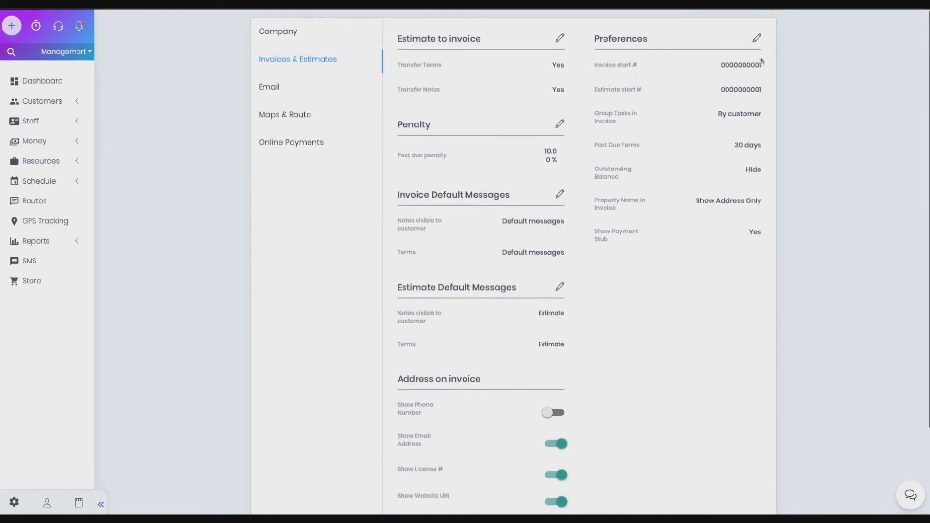
click(757, 37)
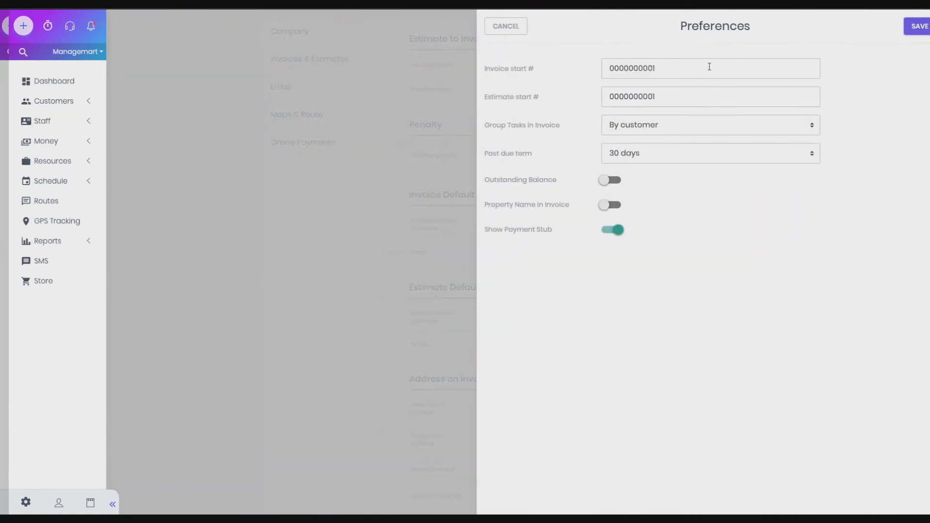
key(BackSpace)
key(BackSpace)
key(BackSpace)
key(BackSpace)
key(BackSpace)
key(BackSpace)
key(BackSpace)
key(BackSpace)
key(BackSpace)
key(BackSpace)
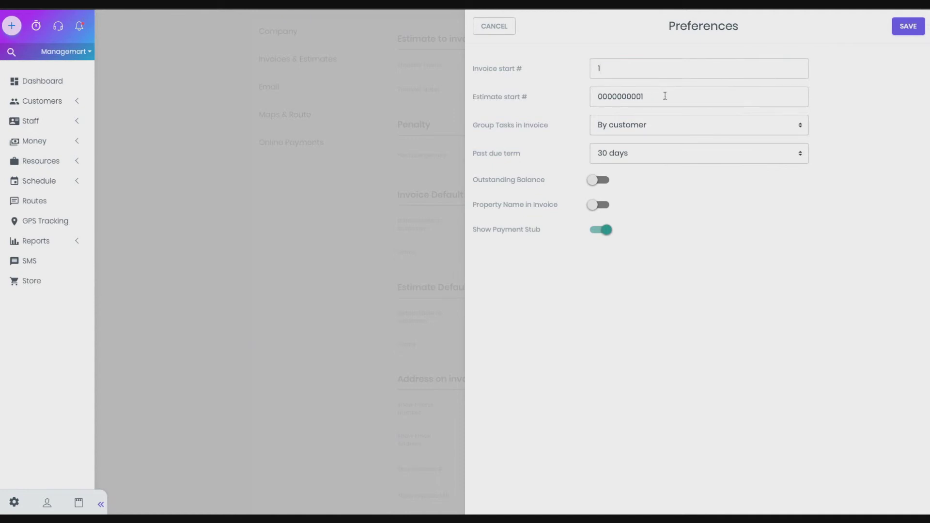
drag(664, 96, 589, 97)
text(1)
Group tasks in the invoice by task and set the past due term to 25 days.
drag(485, 124, 552, 124)
click(559, 128)
click(605, 128)
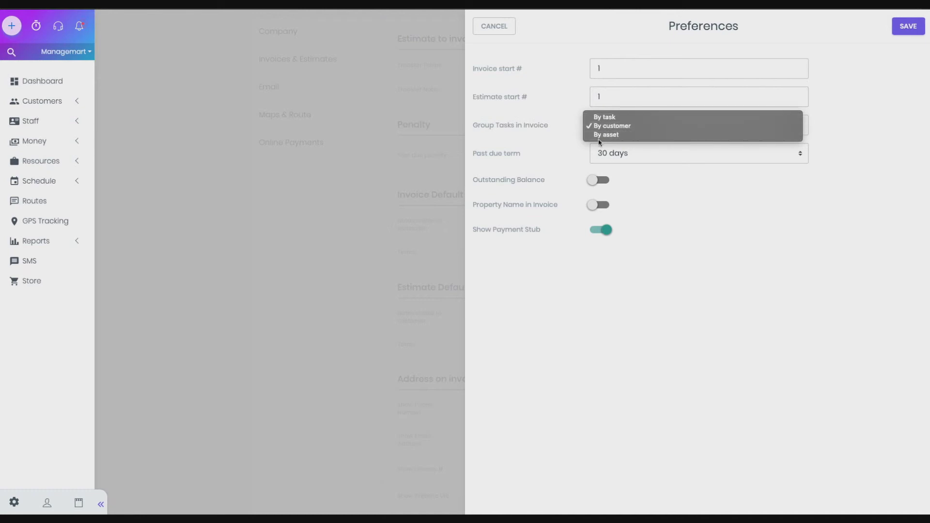
click(604, 121)
drag(549, 125, 482, 126)
click(500, 127)
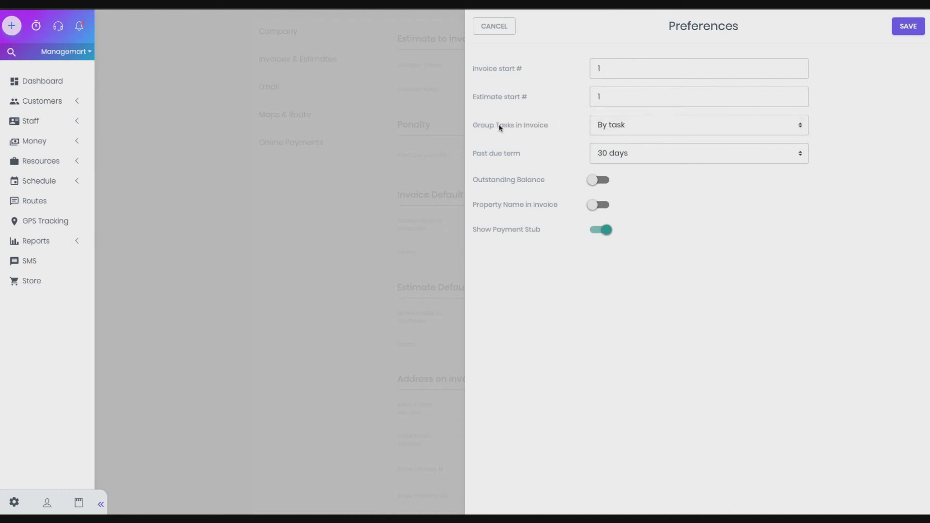
click(630, 155)
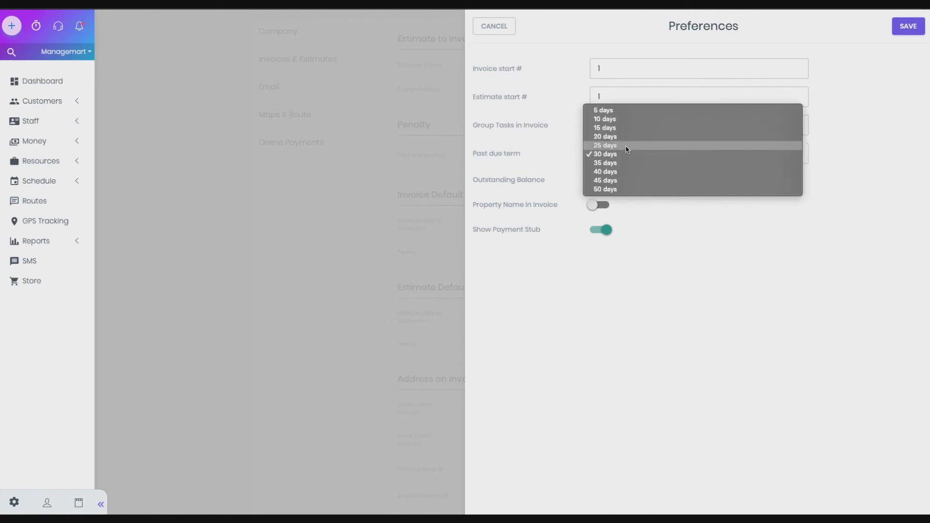
click(626, 147)
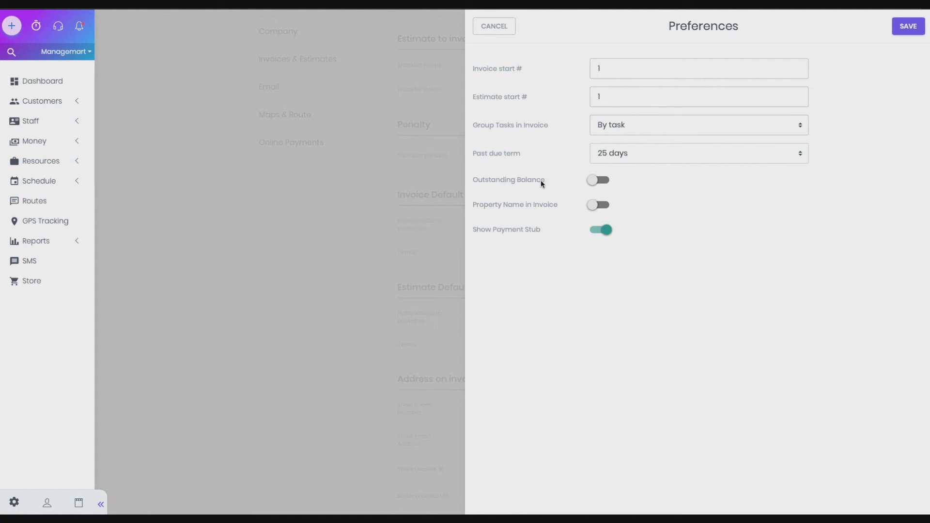
Enable Outstanding Balance and Property Name in Invoice, disable Show Payment Stub, and save the preferences.
click(593, 180)
drag(565, 207, 504, 205)
click(525, 206)
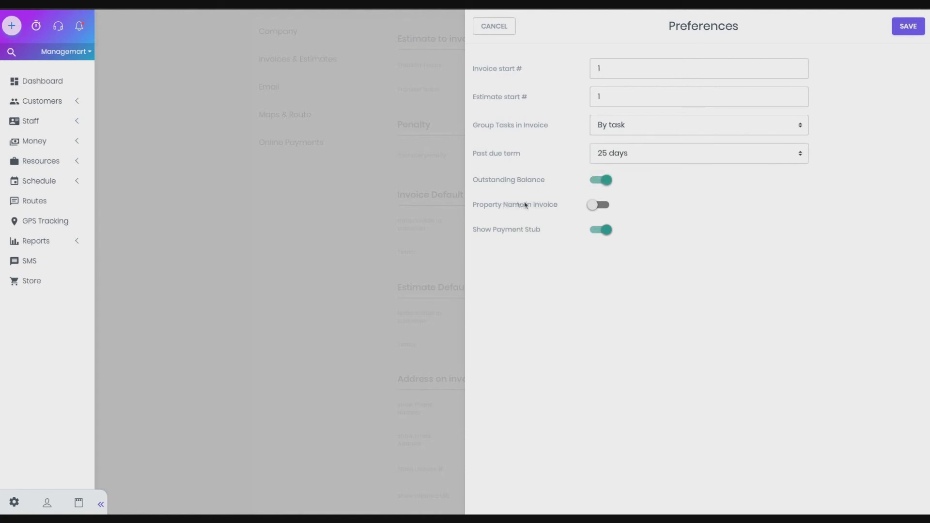
click(594, 207)
drag(524, 229, 473, 230)
click(538, 236)
click(599, 231)
click(904, 27)
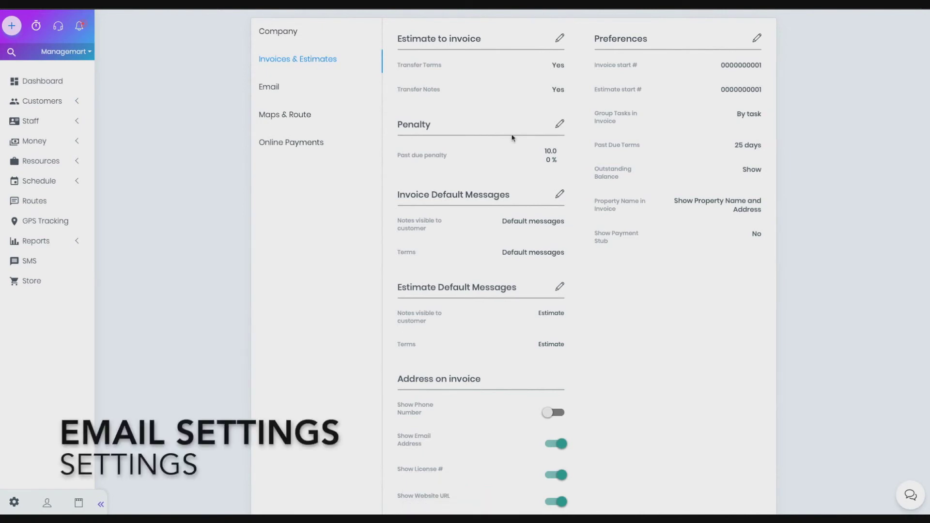
In the Email settings, set the default invoice email message to "Best Regards, Management" and save.
click(289, 92)
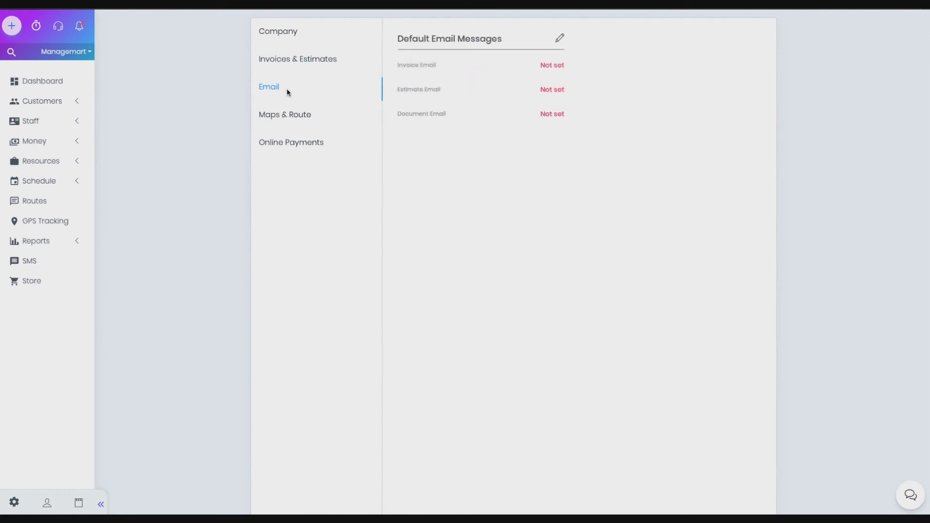
click(562, 41)
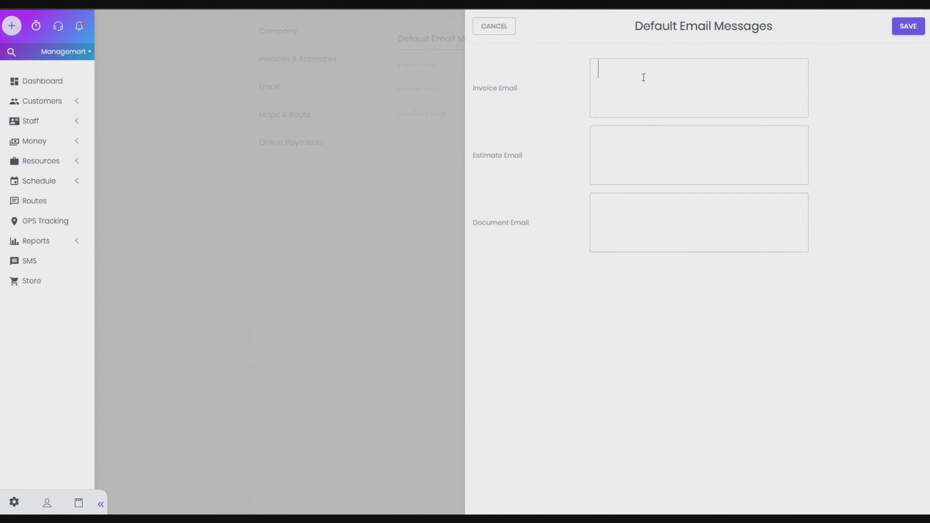
text(Best Regards, Managemart)
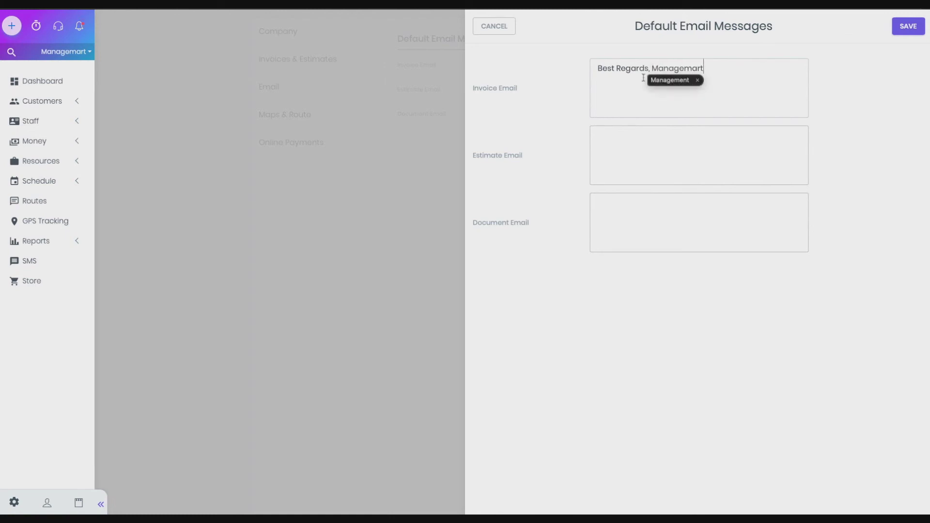
click(648, 140)
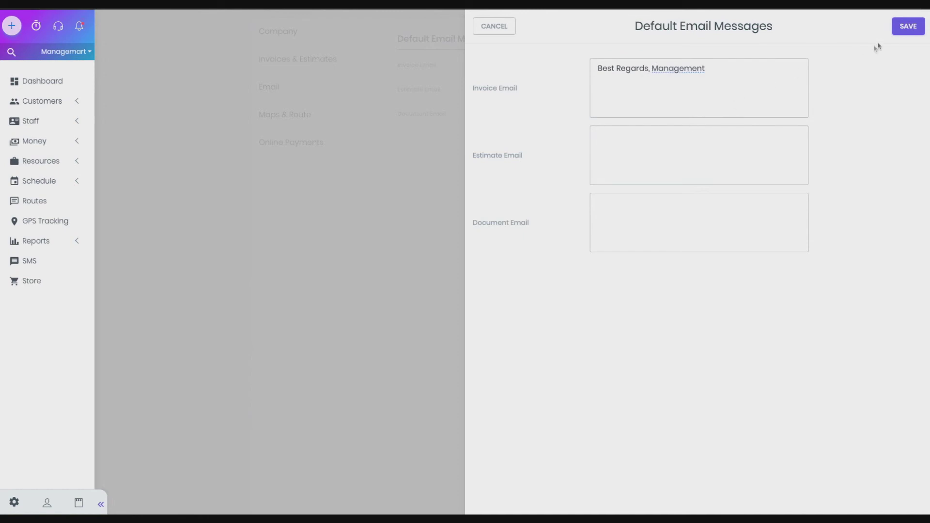
click(908, 29)
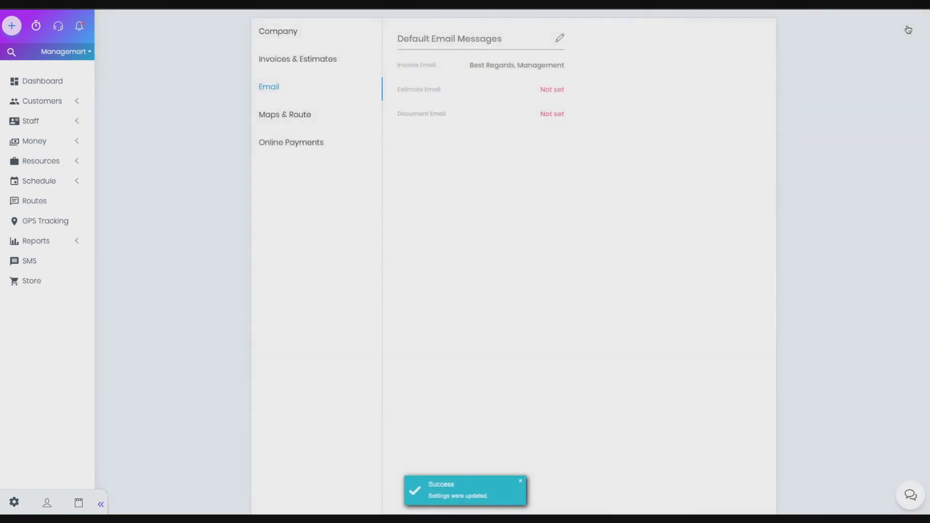
drag(577, 68, 398, 65)
click(592, 65)
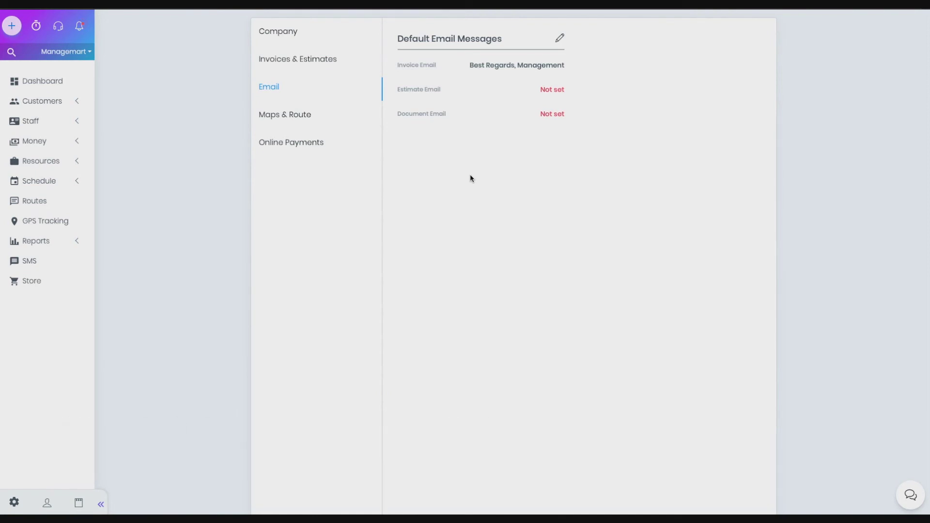
In the Maps & Route settings, keep the business location as the start and end stop for routes and save the route details.
click(310, 123)
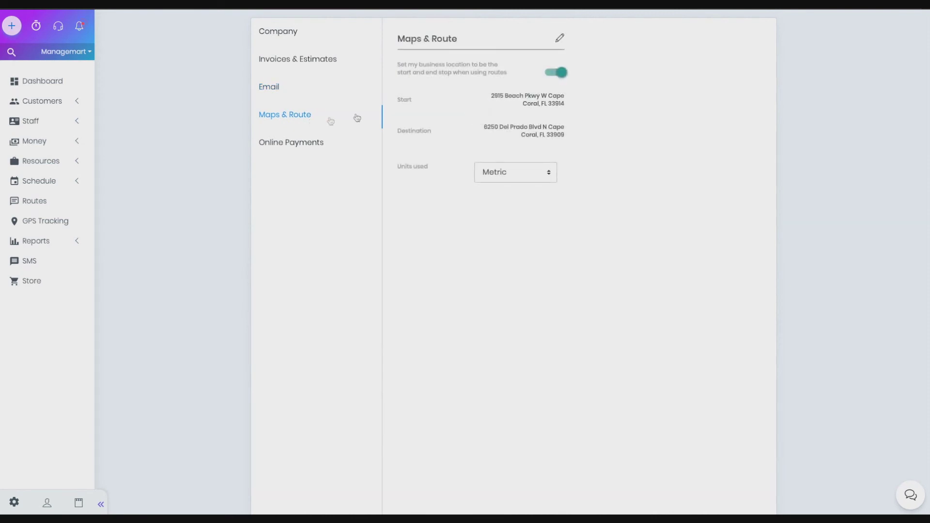
drag(510, 75, 403, 64)
click(557, 73)
click(557, 72)
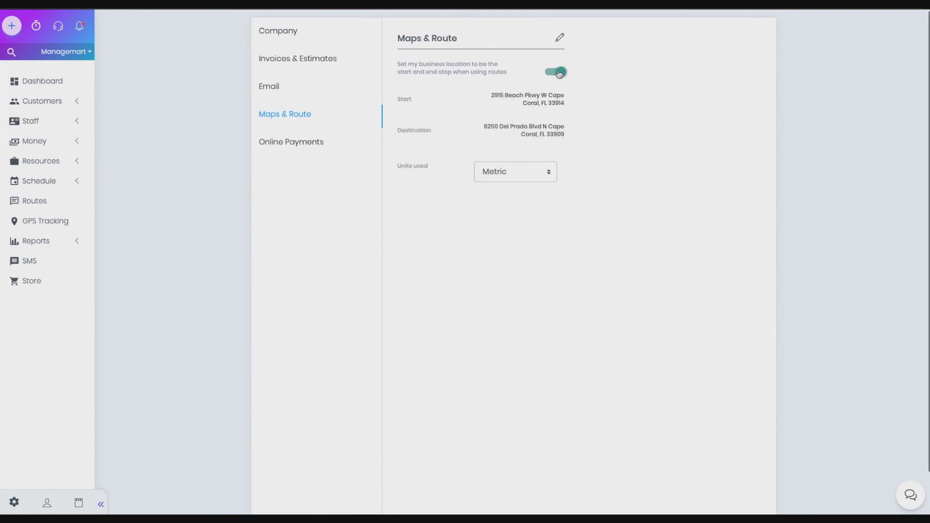
drag(411, 99, 405, 100)
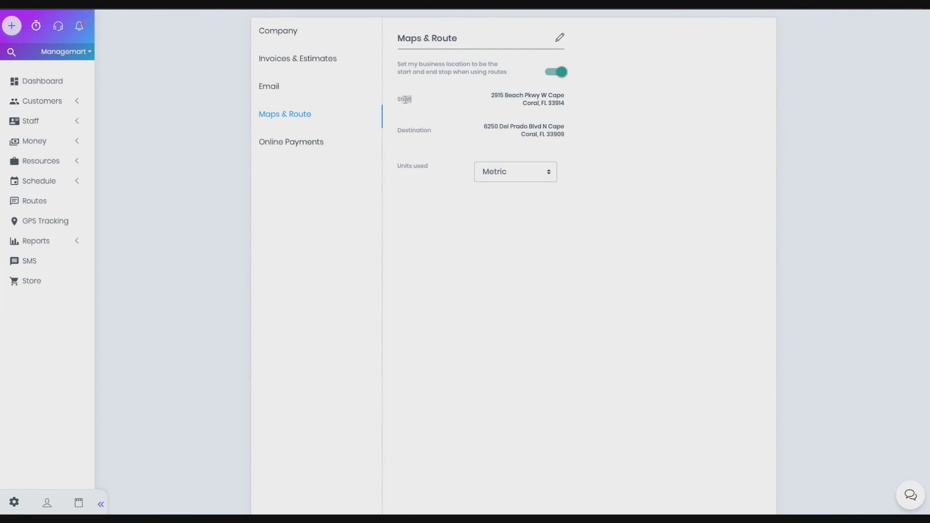
click(560, 37)
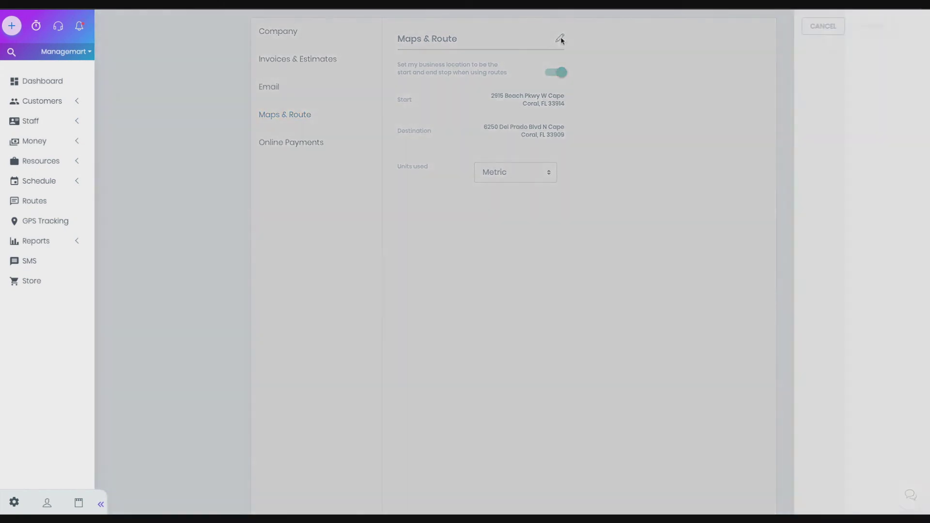
click(907, 26)
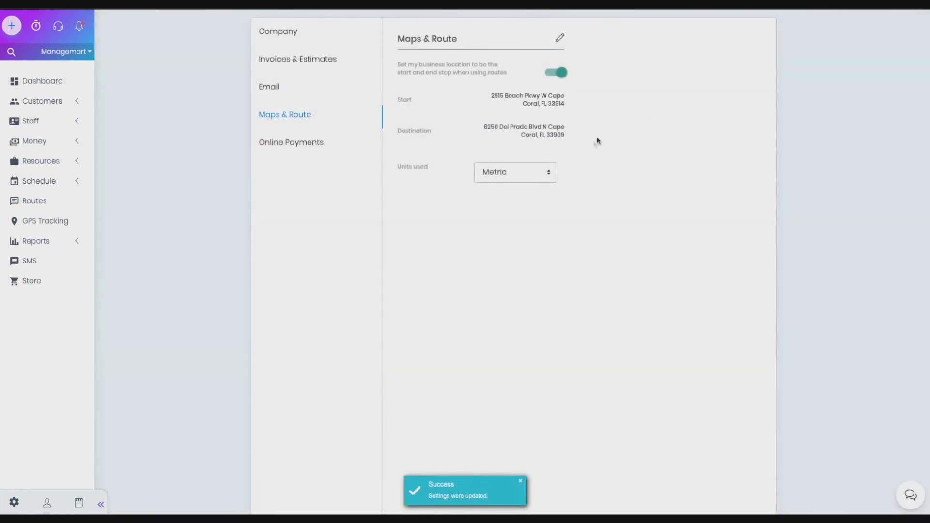
Check the unit options available for Maps & Route and keep Metric as the units used.
click(538, 176)
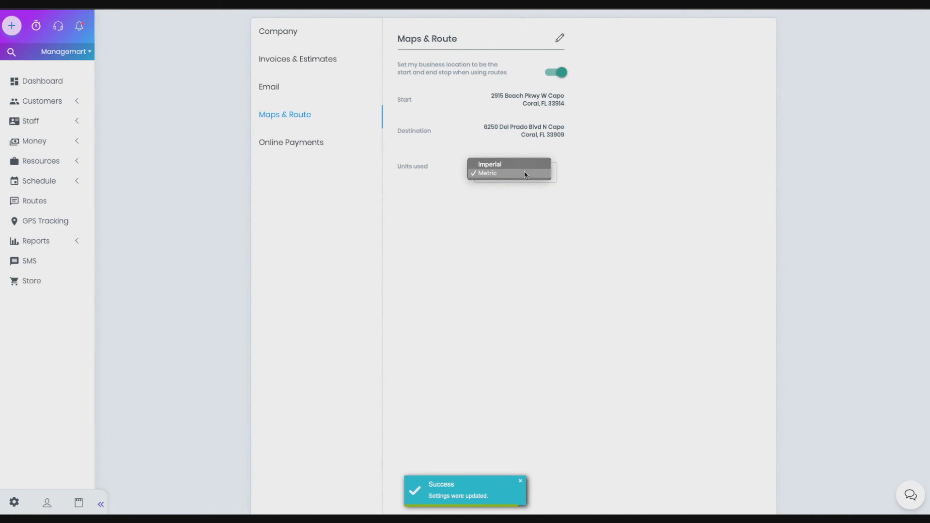
click(569, 176)
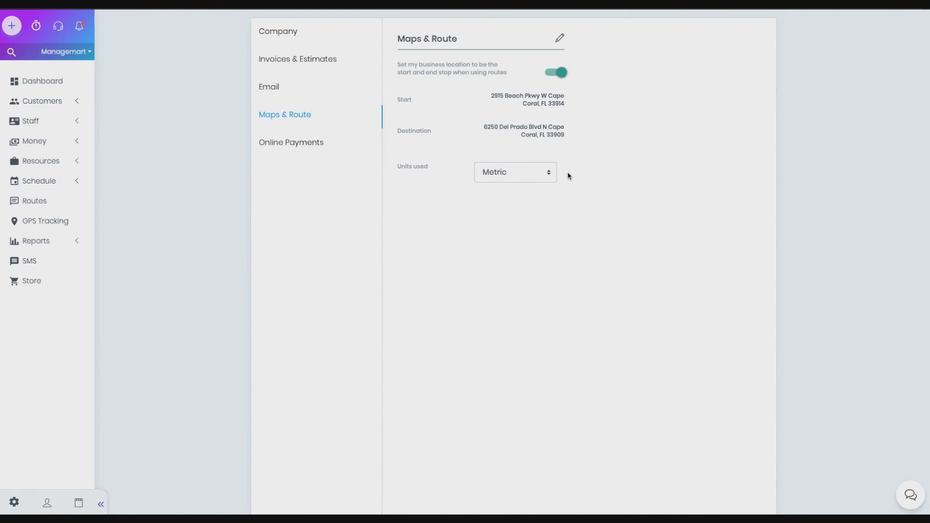
In the Online Payments settings, disconnect the linked Stripe account and start a new connection with Stripe.
click(293, 145)
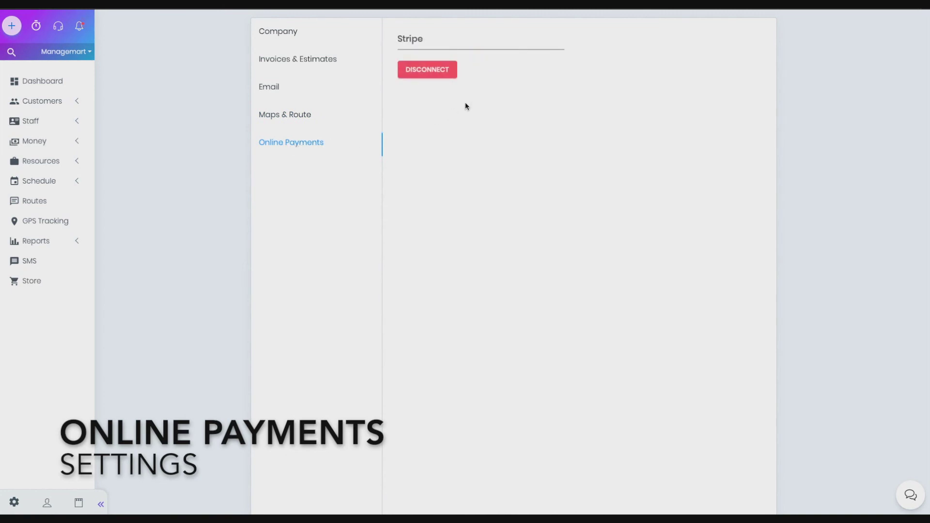
click(435, 75)
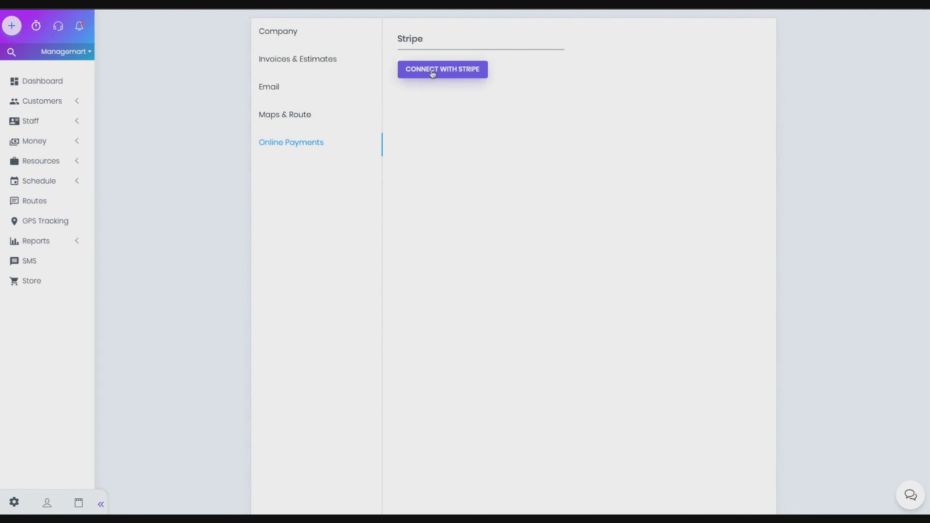
click(432, 74)
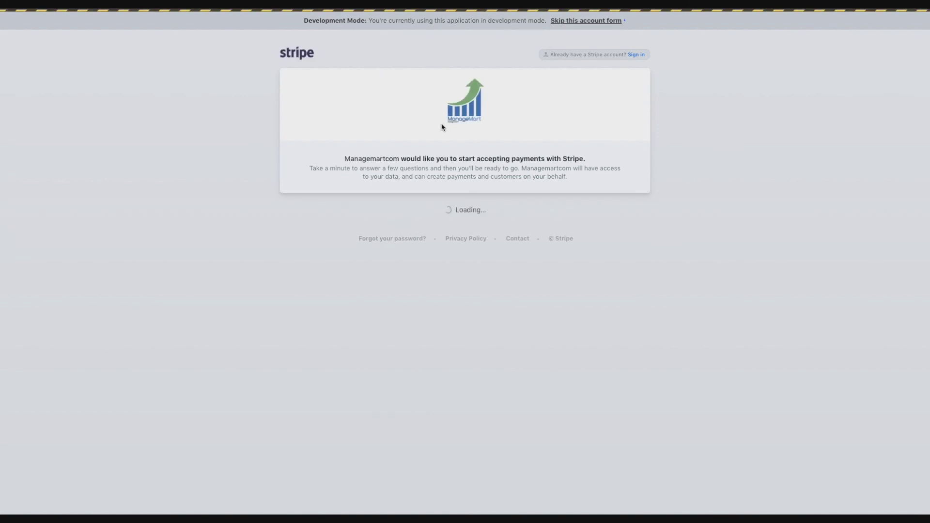
Review the Stripe account activation form, from business details through bank details and two-step authentication to the account authorization.
scroll(441, 128, down, 5)
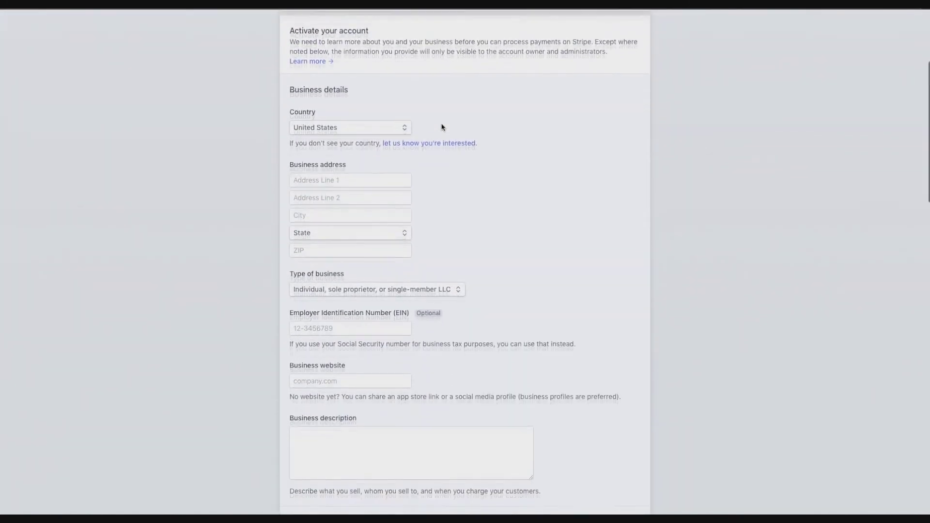
scroll(342, 382, down, 15)
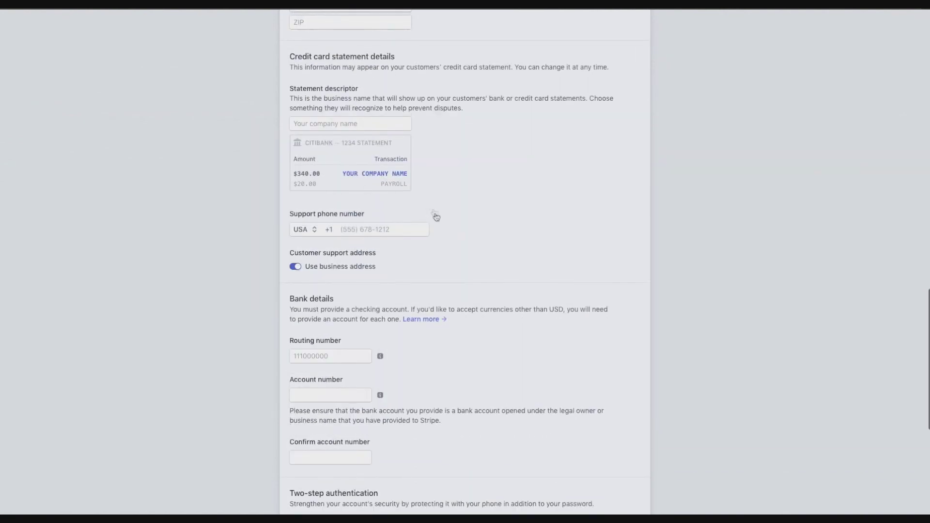
scroll(435, 220, down, 2)
scroll(436, 226, down, 5)
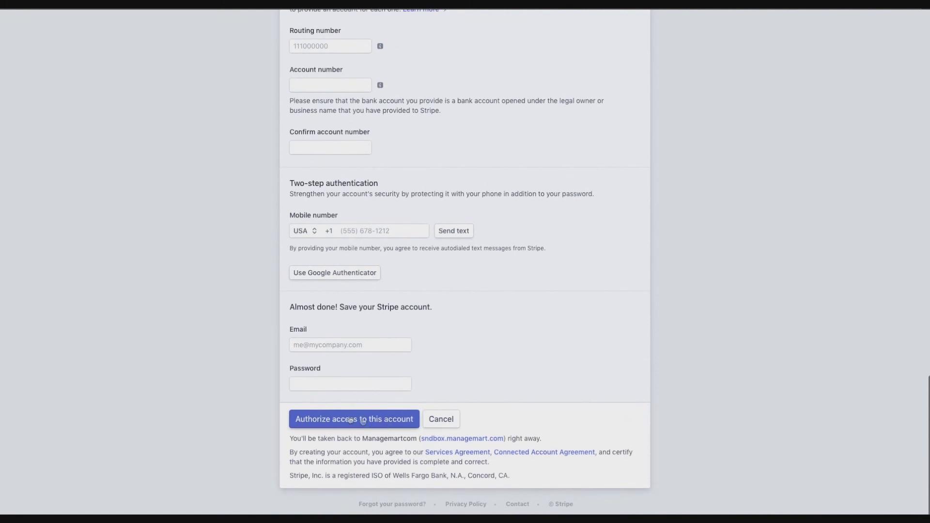
scroll(367, 421, up, 20)
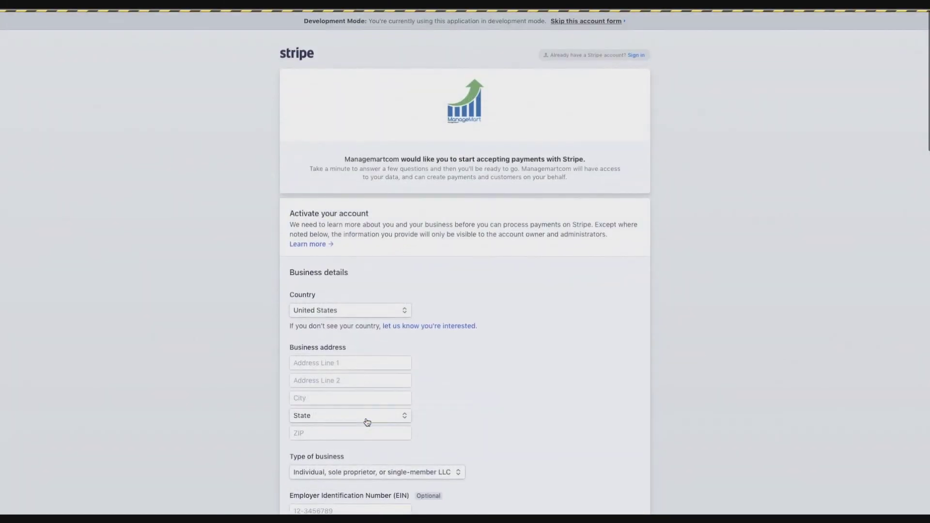